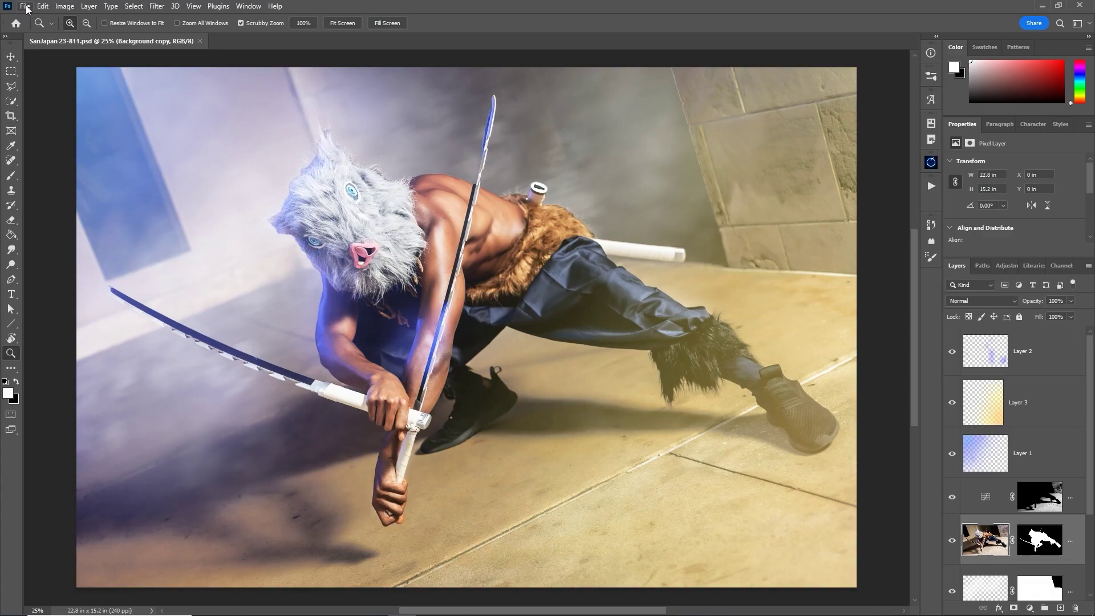
Open Save As, confirm the Photoshop PSD format, and dismiss the dialog.
left_click(26, 8)
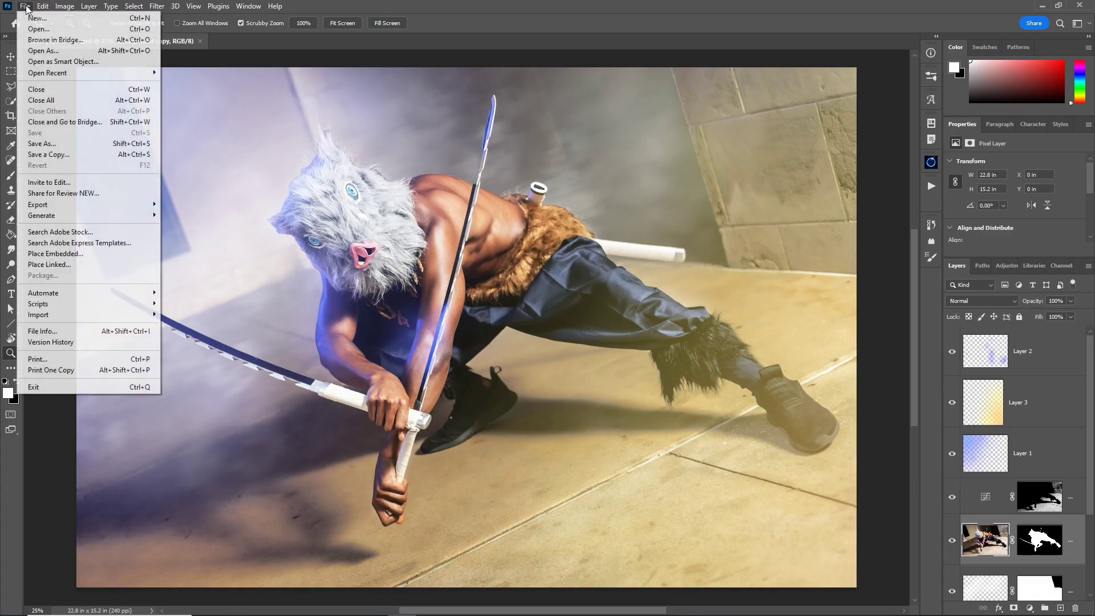
left_click(44, 142)
left_click(253, 395)
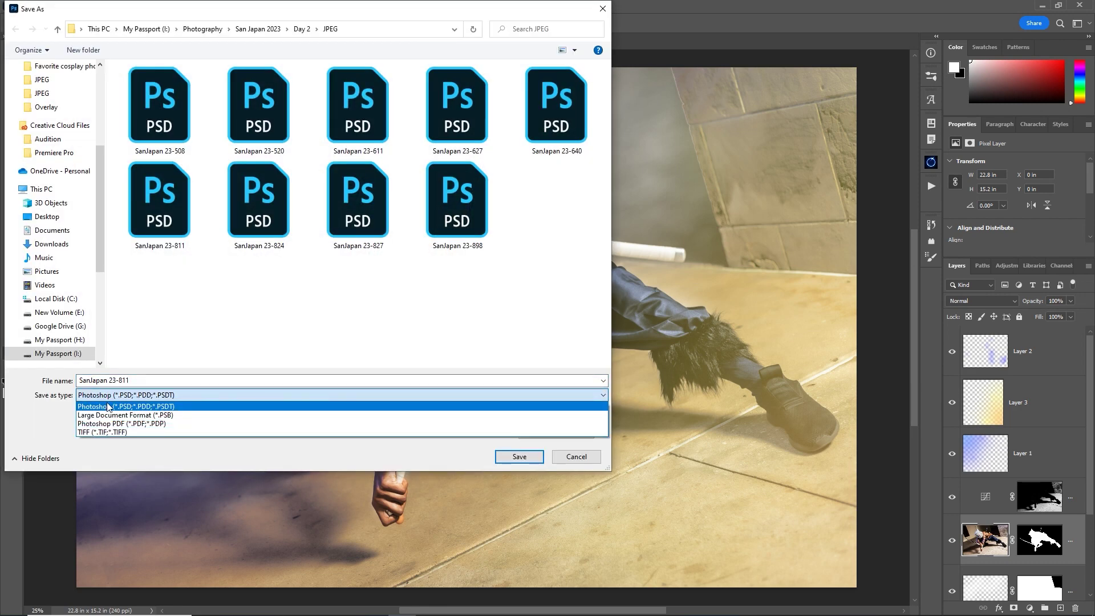
left_click(197, 405)
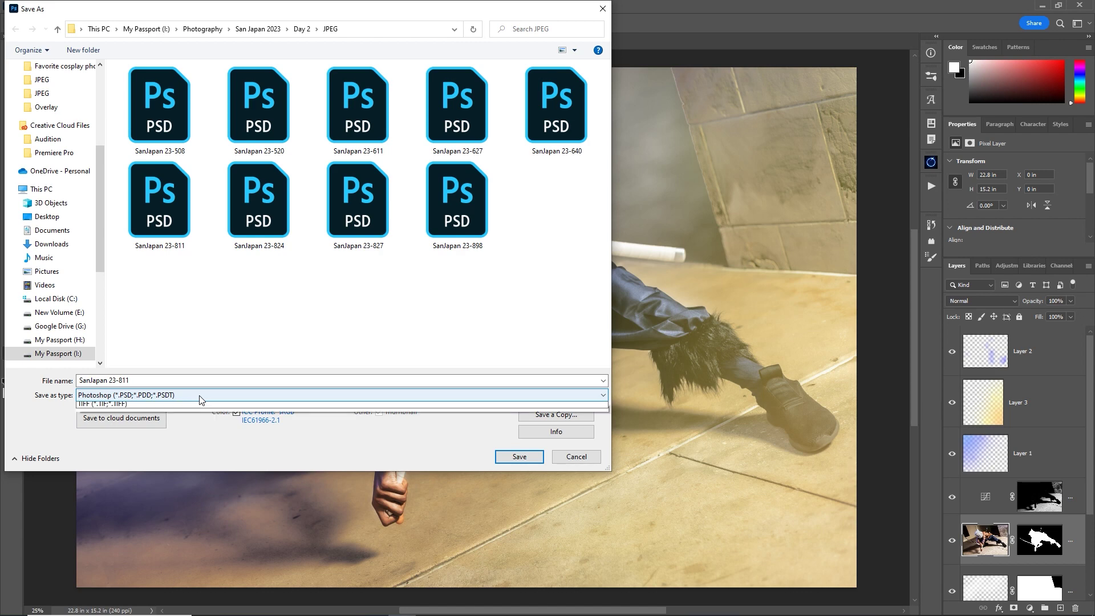
left_click(199, 400)
left_click(197, 465)
key("Return")
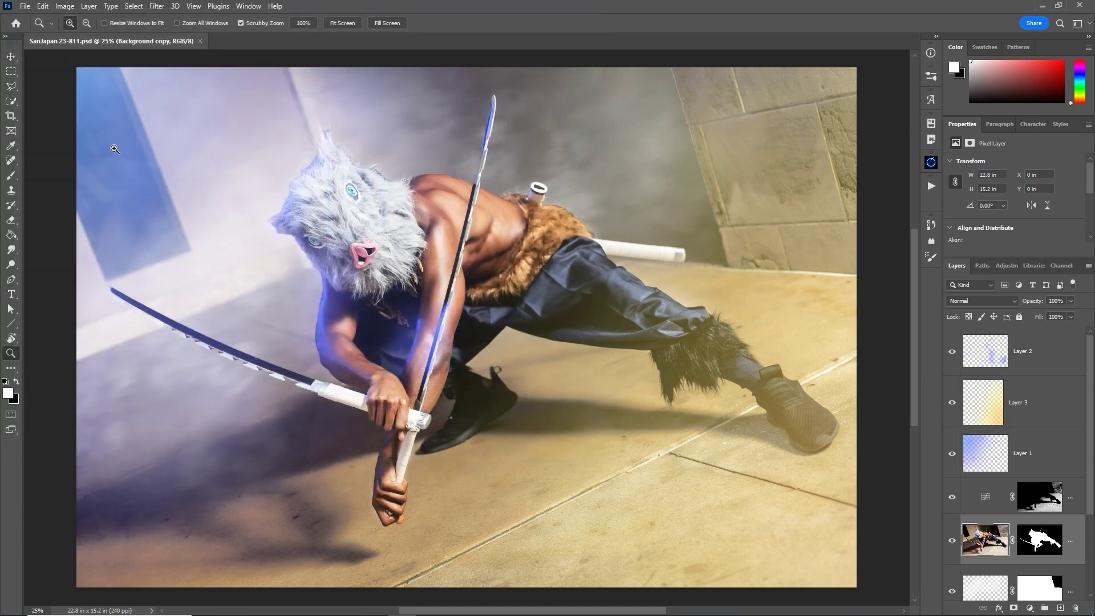
Open Save a Copy and cancel it without saving.
left_click(26, 7)
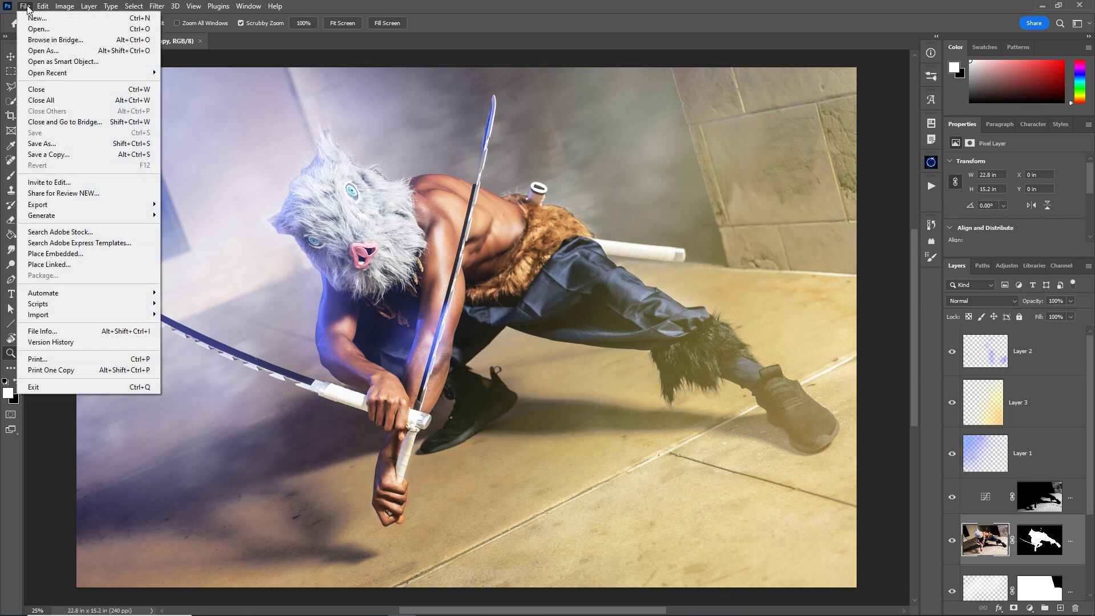
left_click(95, 160)
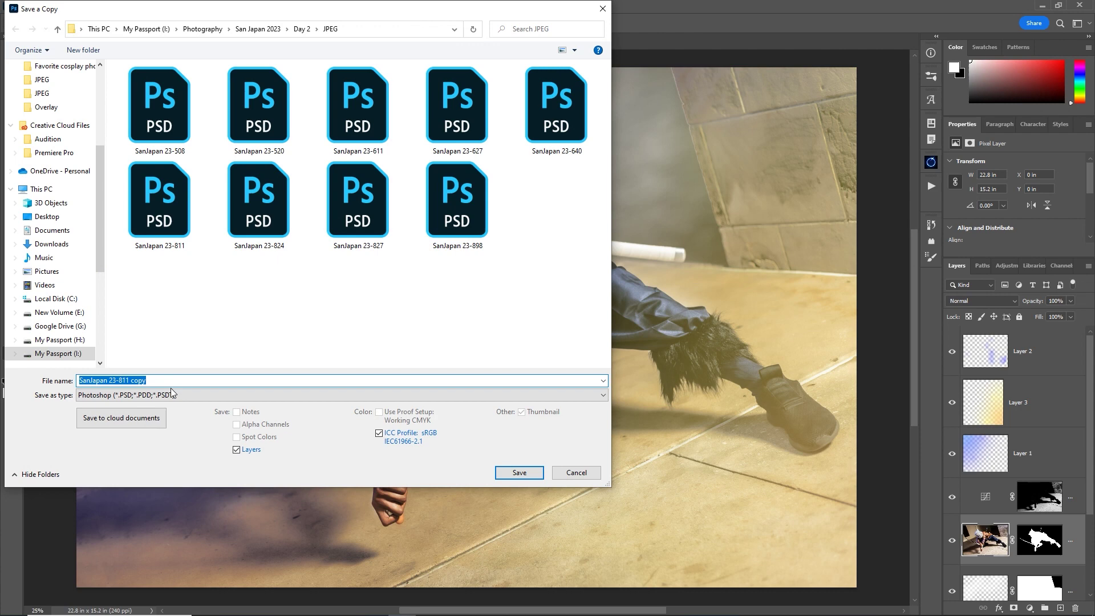
left_click(143, 380)
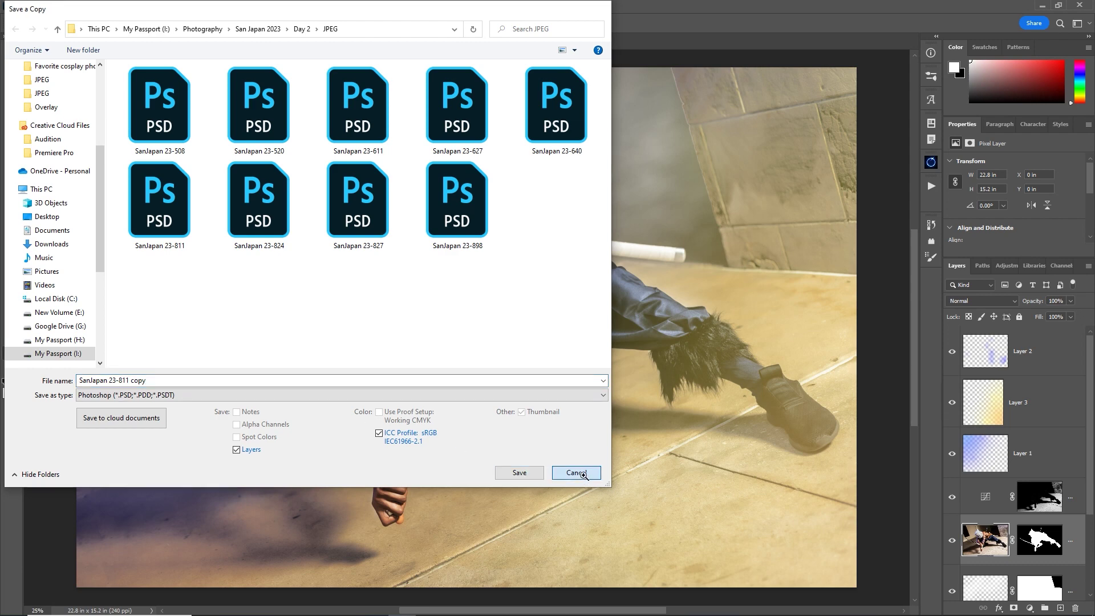
left_click(576, 473)
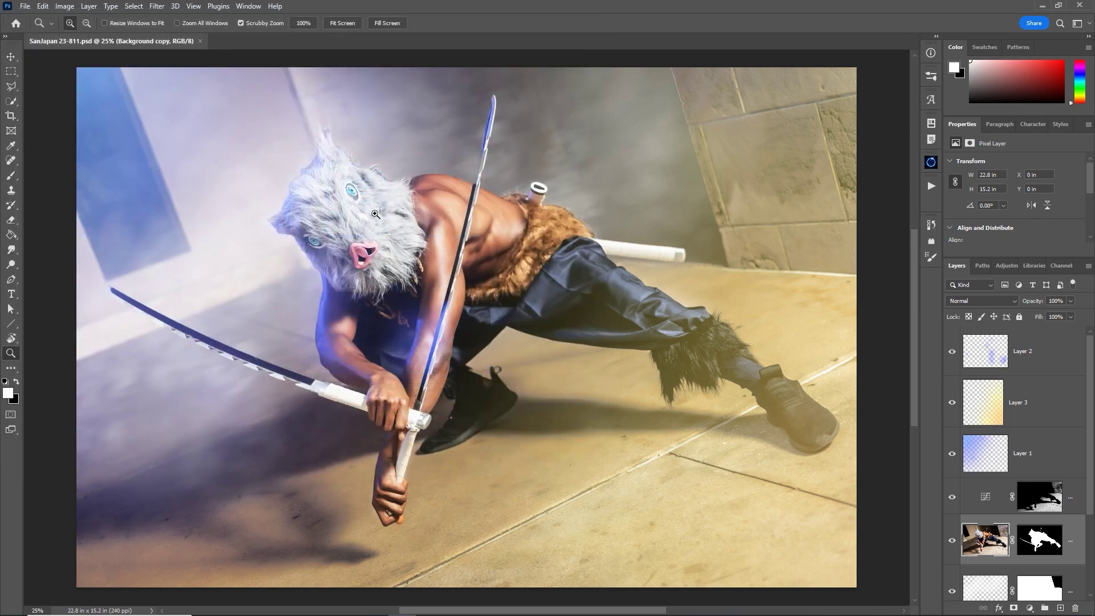
Look at the File Handling preferences, then close them.
left_click(47, 7)
mouse_move(130, 481)
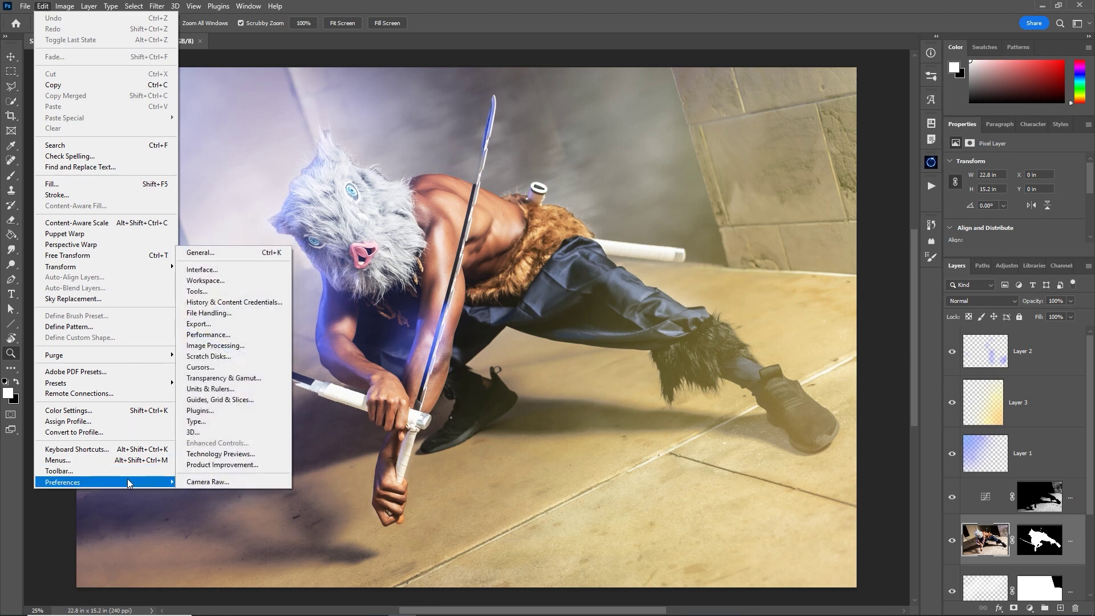
left_click(229, 313)
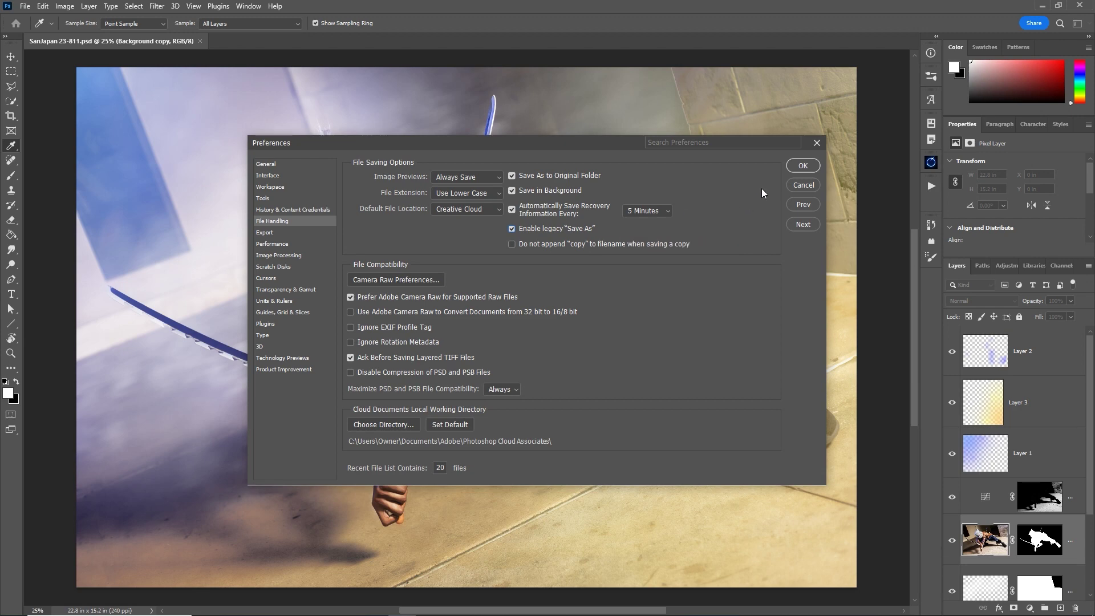
left_click(796, 165)
key("z")
Check Save As again with PSD kept, then close it to return to File Handling.
left_click(25, 7)
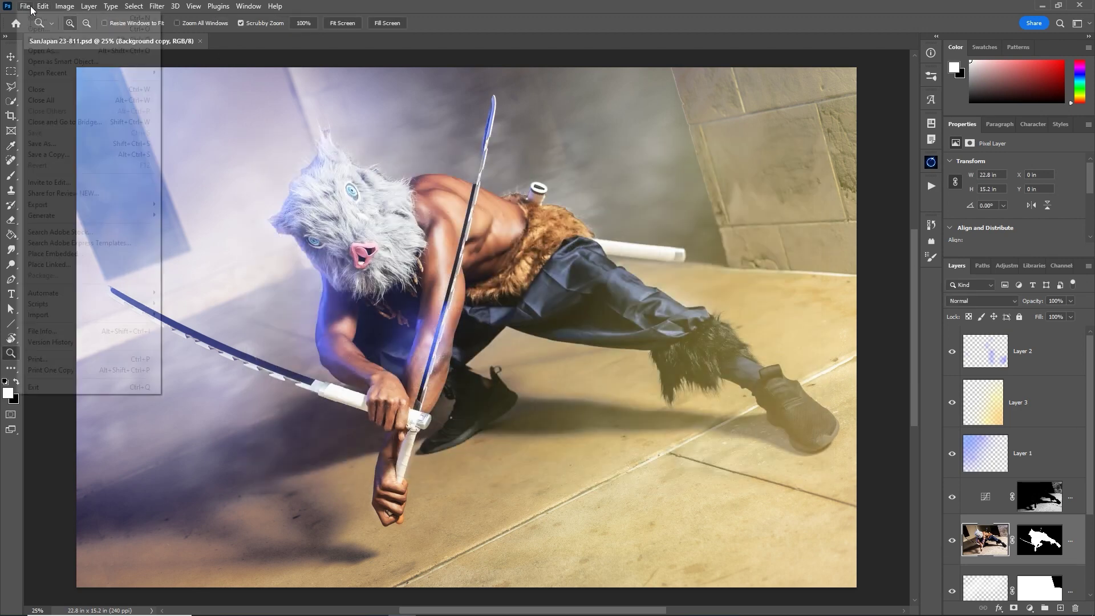
left_click(44, 144)
left_click(161, 395)
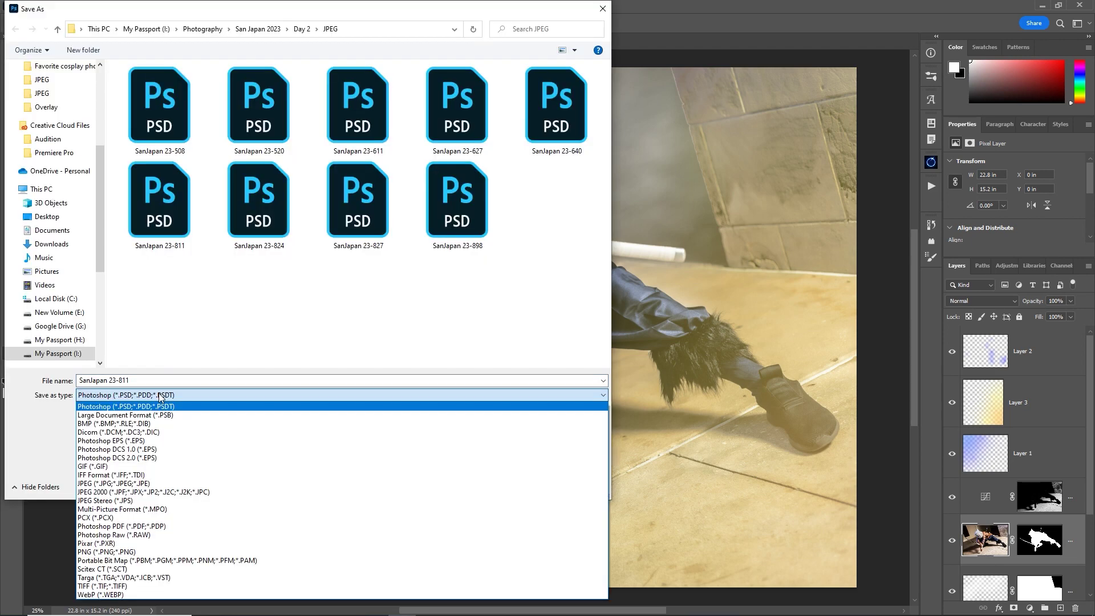
left_click(174, 335)
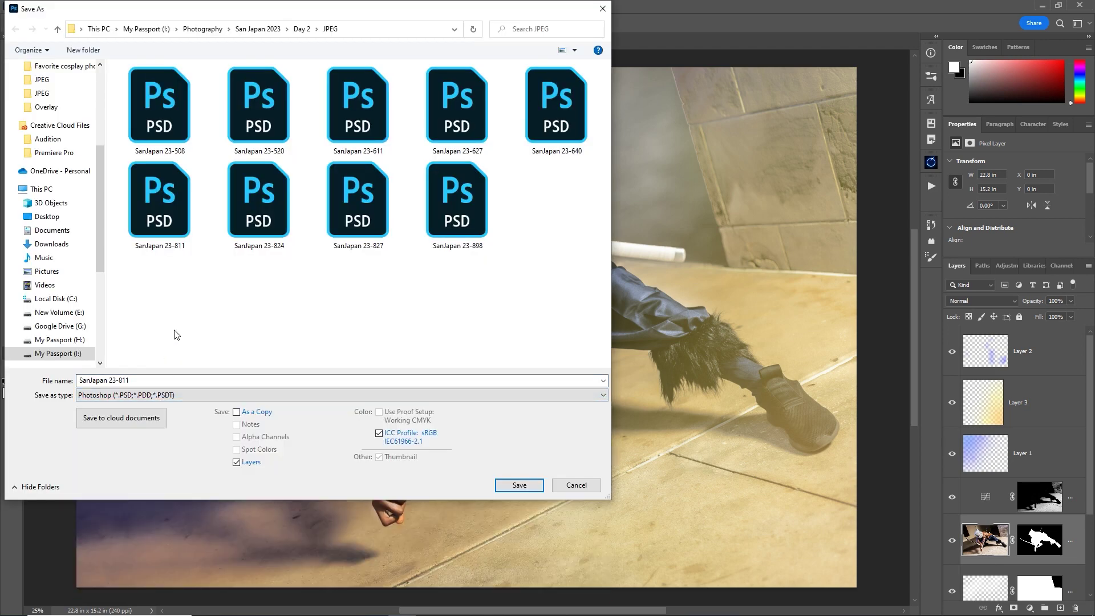
key("Escape")
left_click(26, 7)
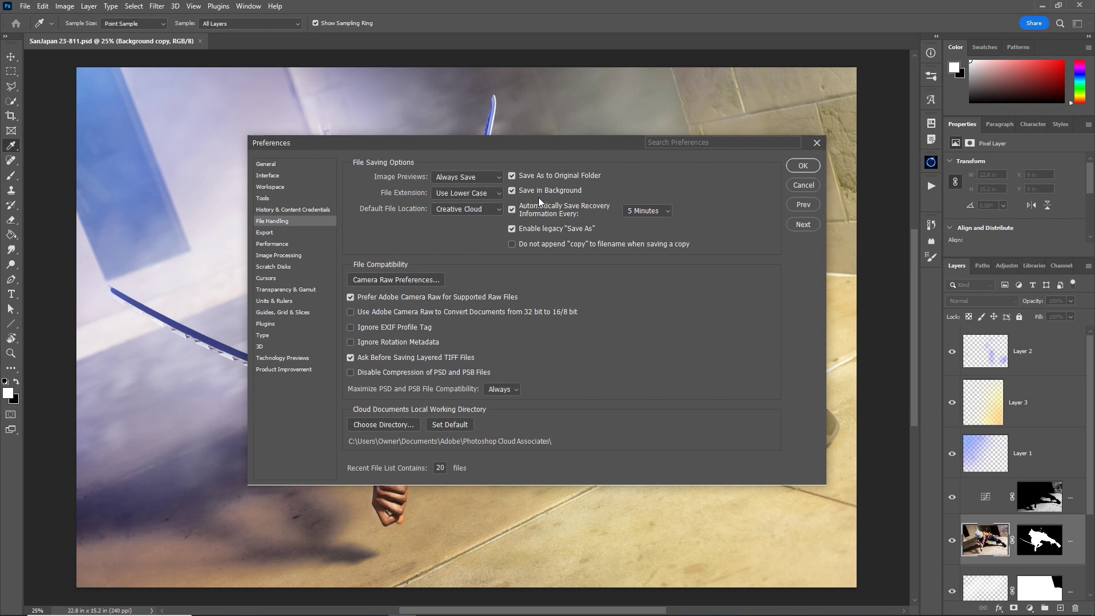
Set Default File Location to On your computer, keep autosave every 5 Minutes, and click OK.
left_click(488, 213)
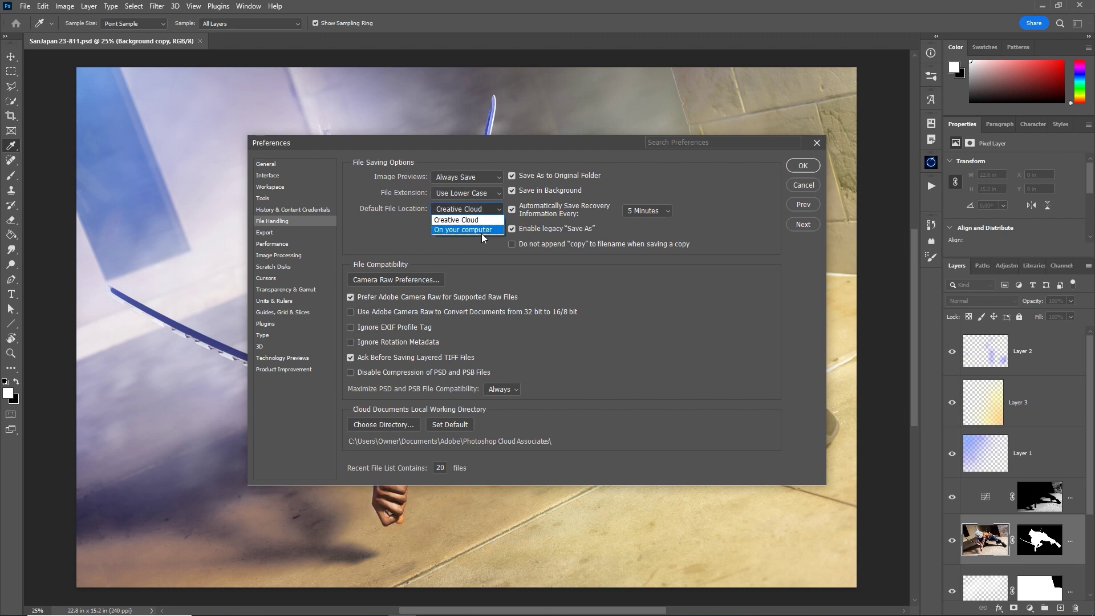
left_click(484, 231)
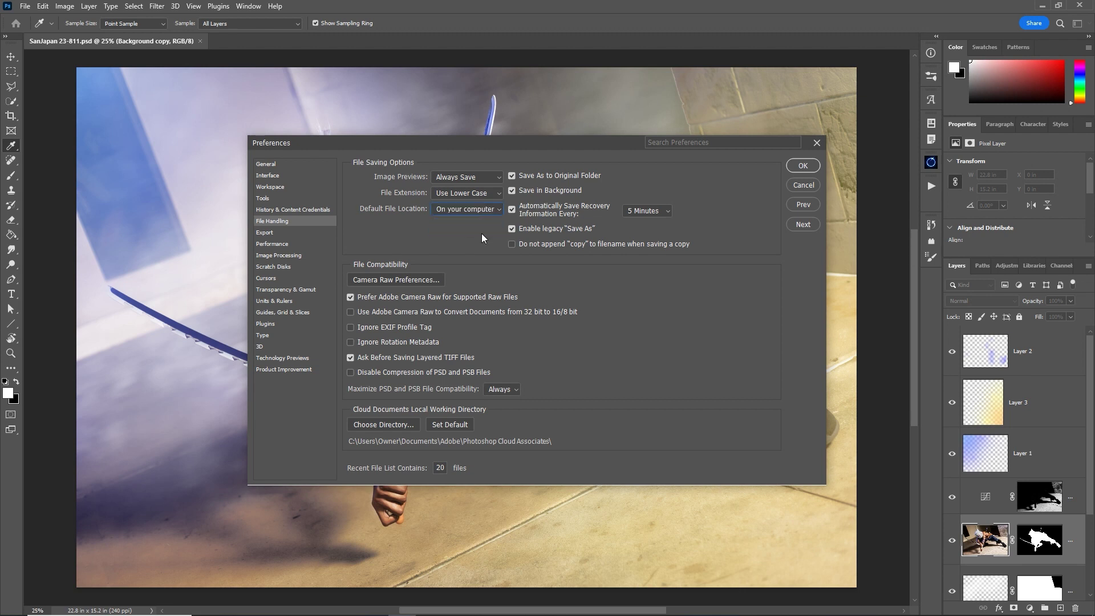
left_click(514, 212)
left_click(514, 212)
left_click(663, 213)
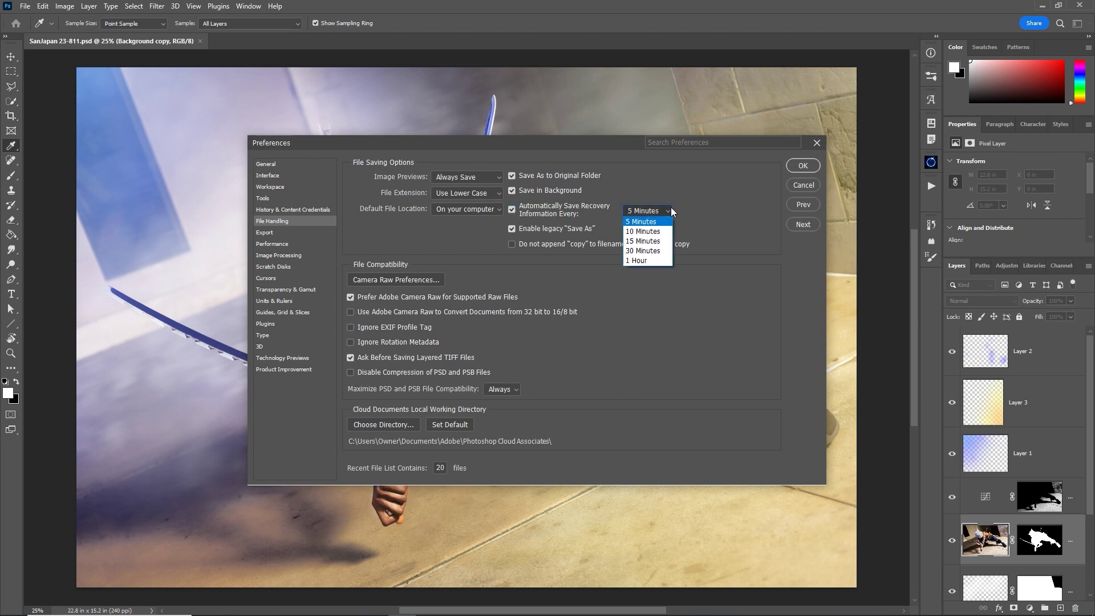
left_click(663, 224)
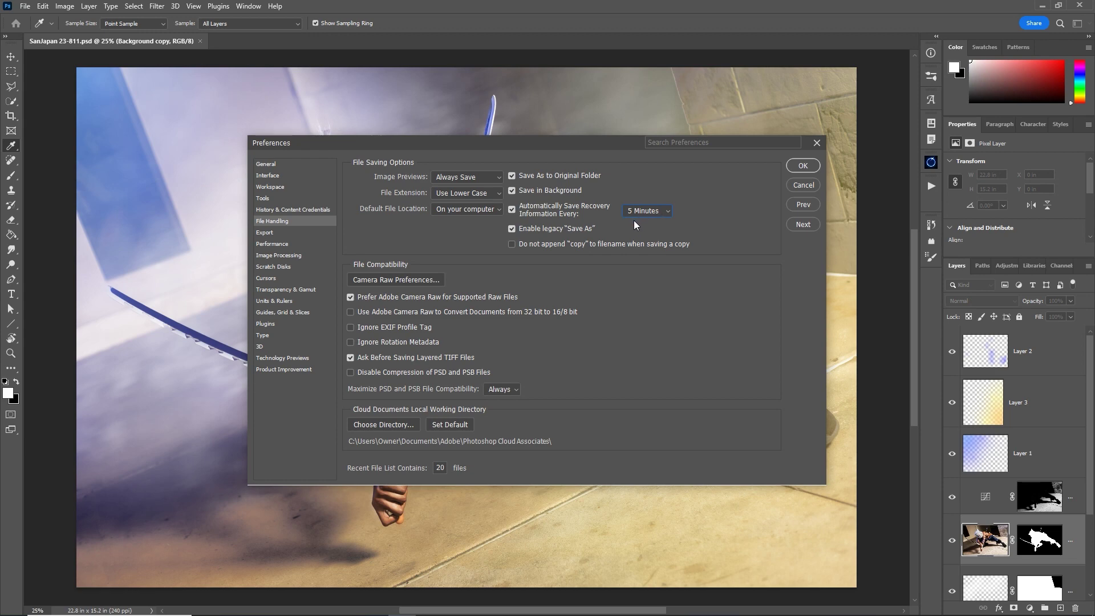
left_click(802, 166)
Add a new empty layer and zoom in on the sword tip.
key("z")
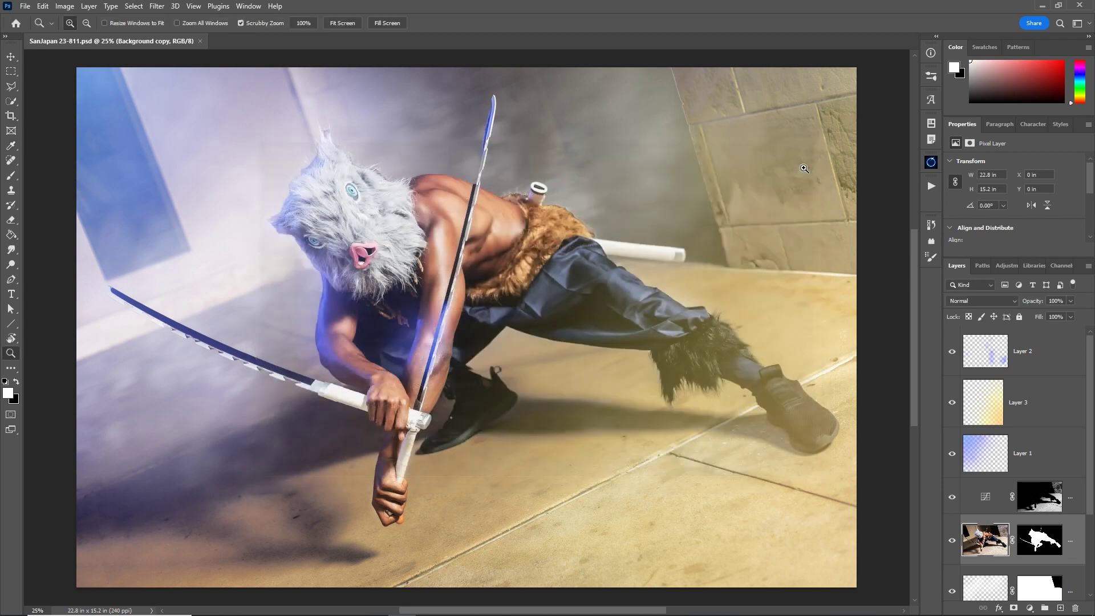
left_click(1060, 608)
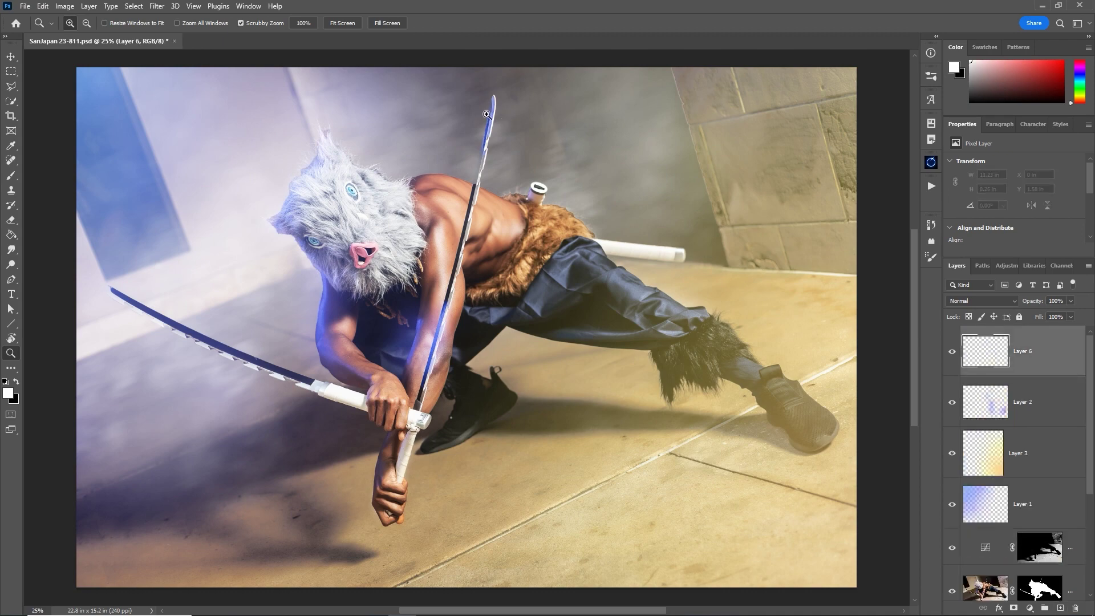
left_click_drag(487, 116, 533, 134)
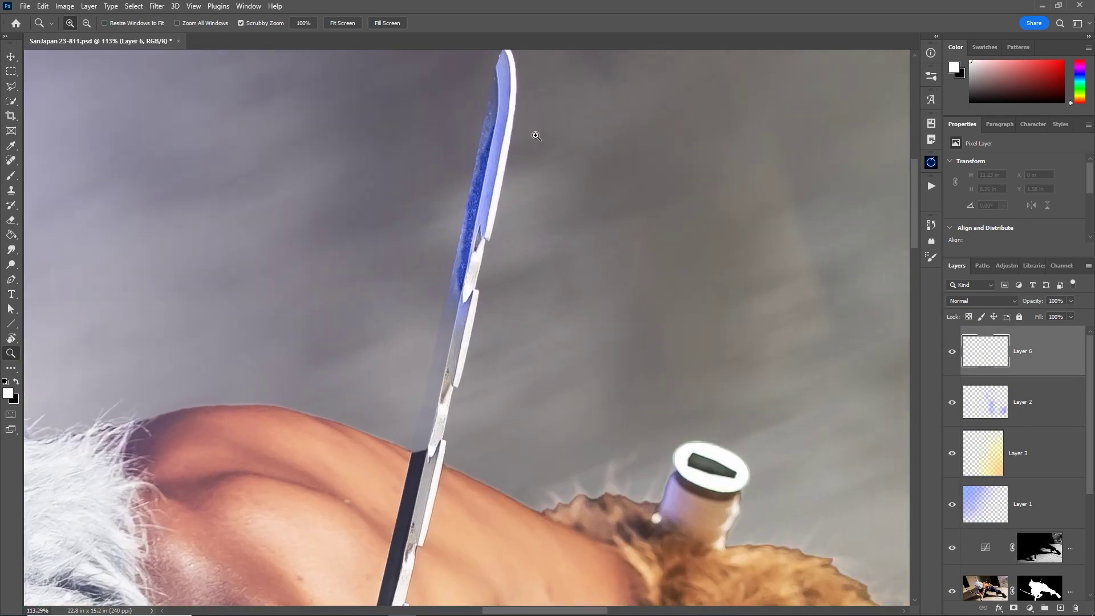
Switch to the Brush tool and choose a hard round brush preset.
key("b")
right_click(534, 173)
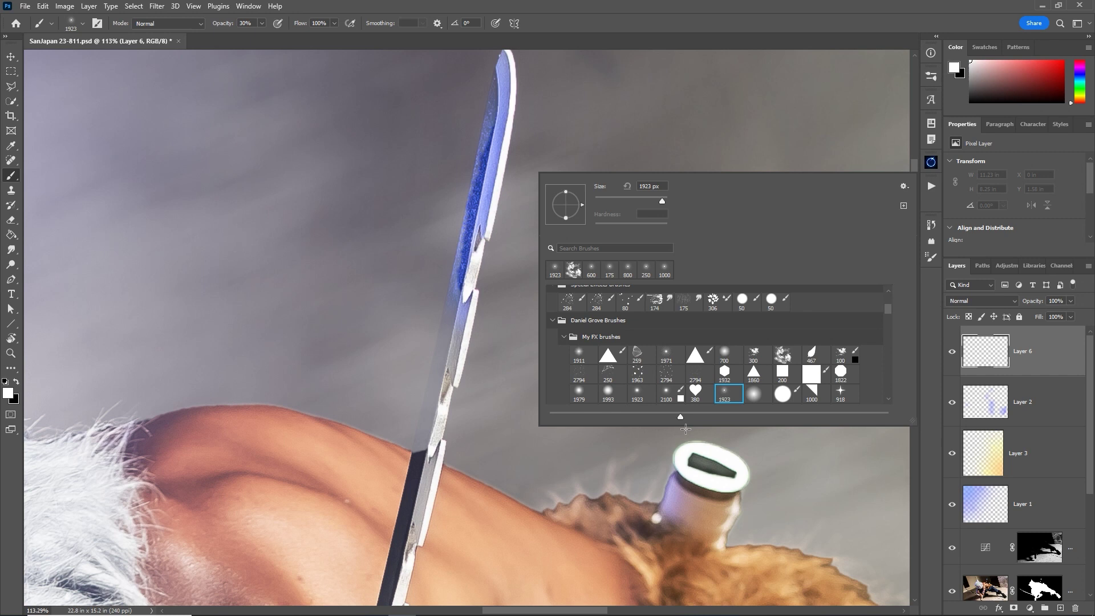
left_click(790, 390)
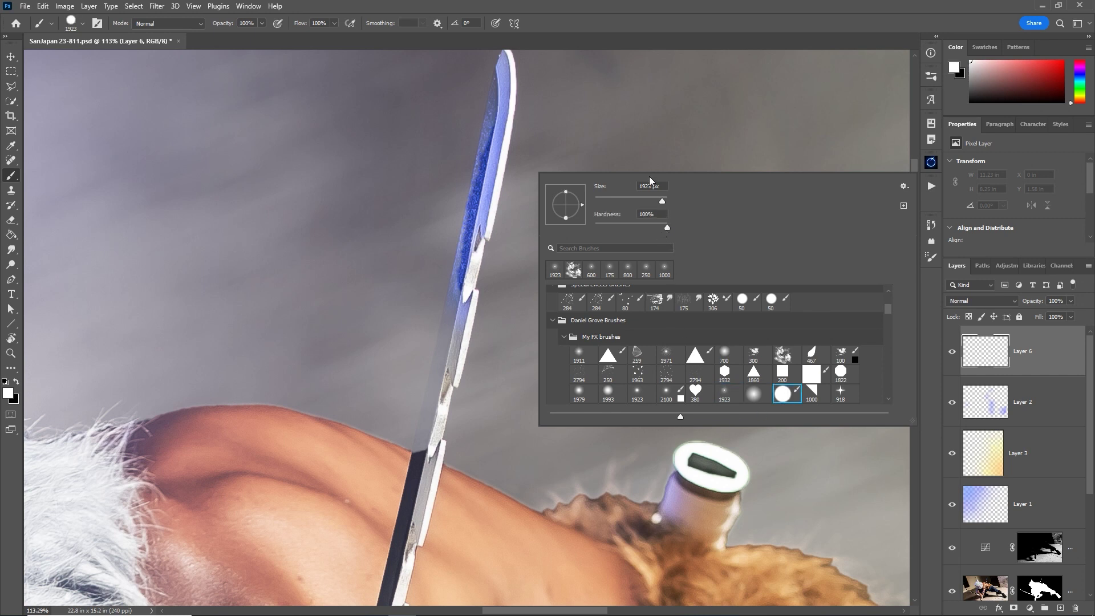
left_click(673, 25)
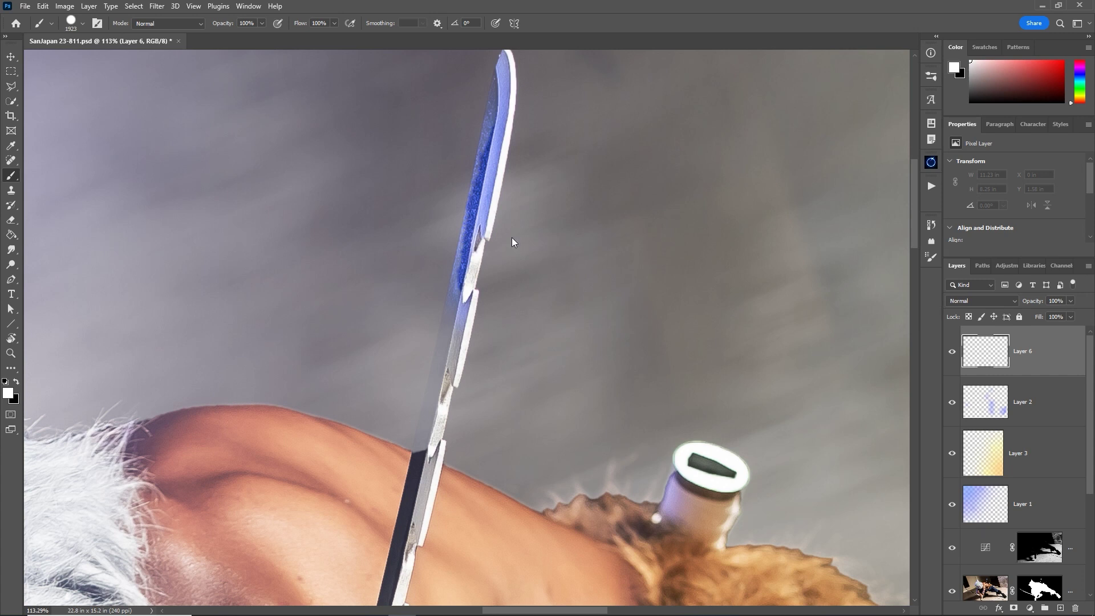
right_click(572, 226, "alt")
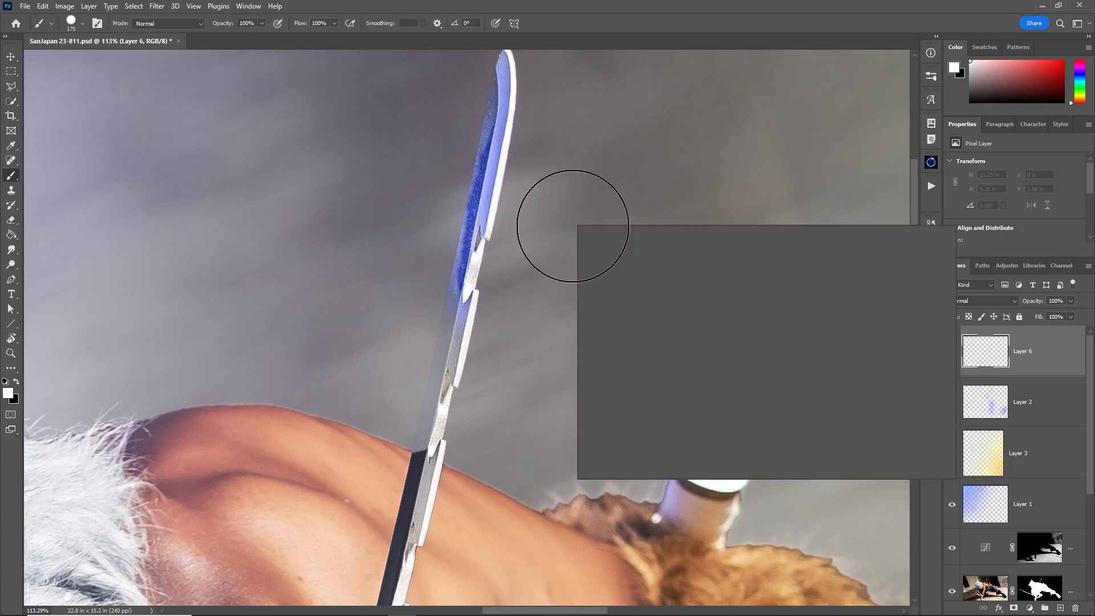
left_click(634, 31)
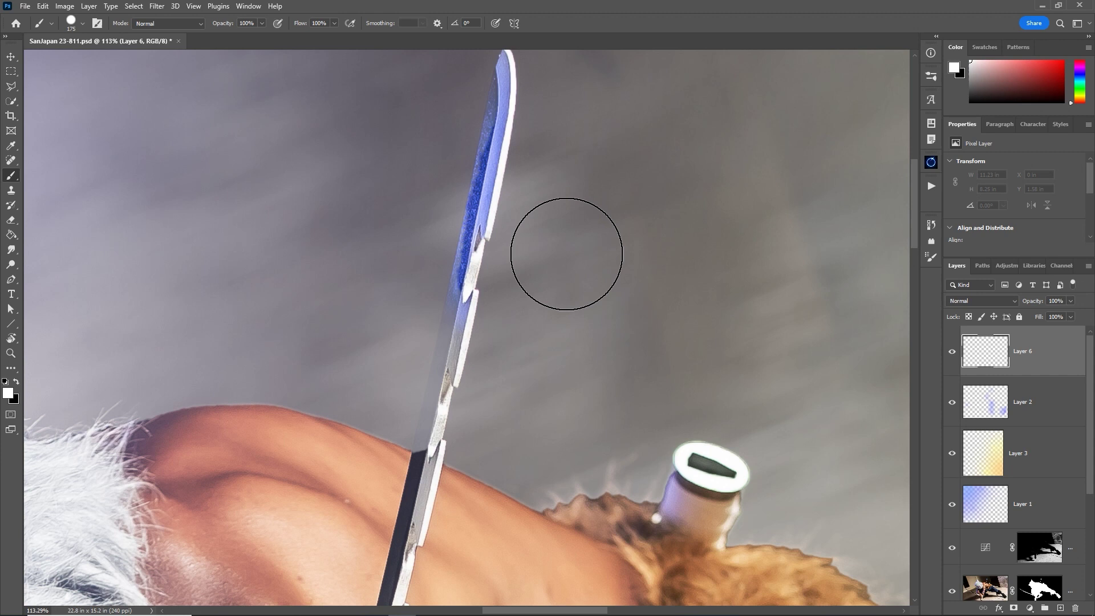
Resize and soften the brush, sample a light colour, and paint a 20%-opacity glow beside the blade.
right_click(565, 252, "alt")
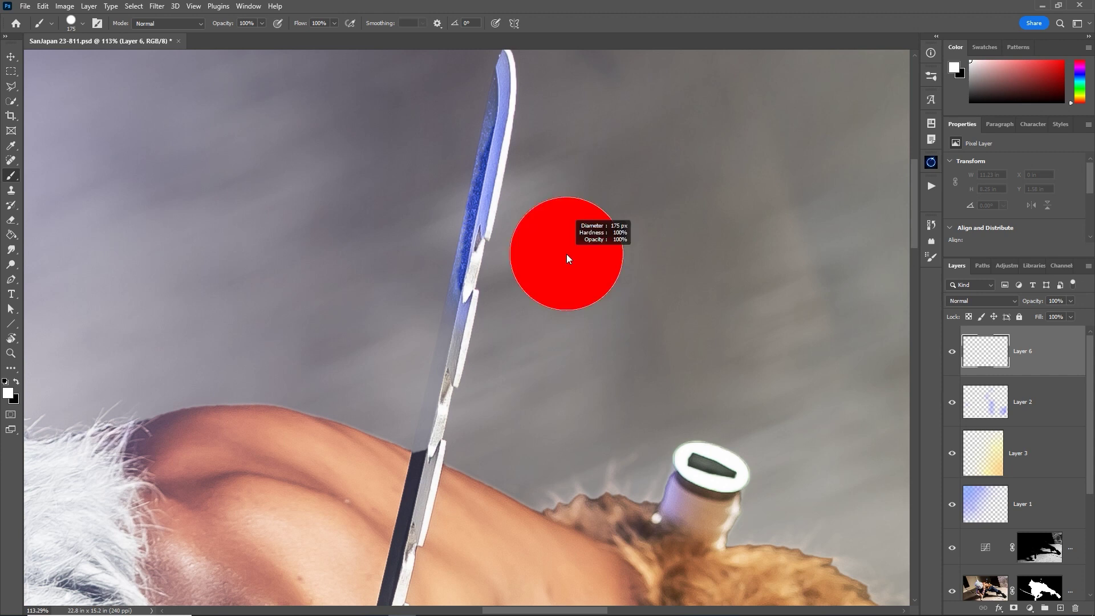
mouse_move(566, 254)
left_mouse_down()
mouse_move(520, 255)
mouse_move(583, 254)
mouse_move(563, 254)
mouse_move(563, 196)
left_mouse_up()
left_click_drag(559, 240, 559, 290)
left_click(559, 289, "alt")
mouse_move(560, 215)
left_mouse_down()
mouse_move(589, 220)
mouse_move(577, 103)
mouse_move(541, 251)
left_mouse_up()
key("2")
left_click_drag(613, 184, 592, 169)
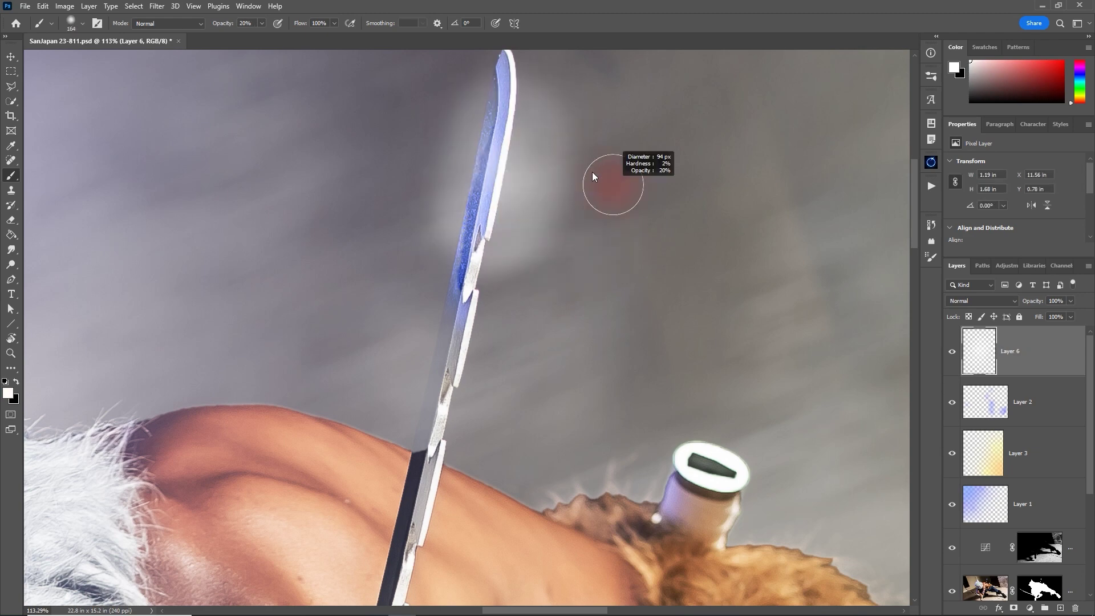
scroll(596, 229, "down", 5)
Raise brush opacity to 30% and shrink the brush to about 1282 px.
key("3")
right_click(345, 320)
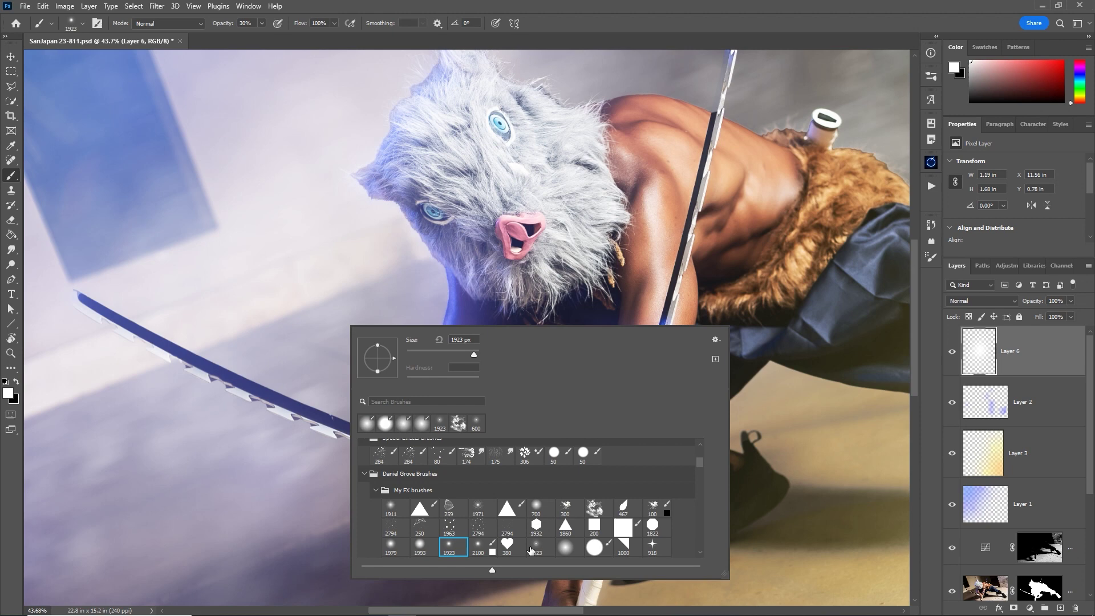
left_click(327, 245)
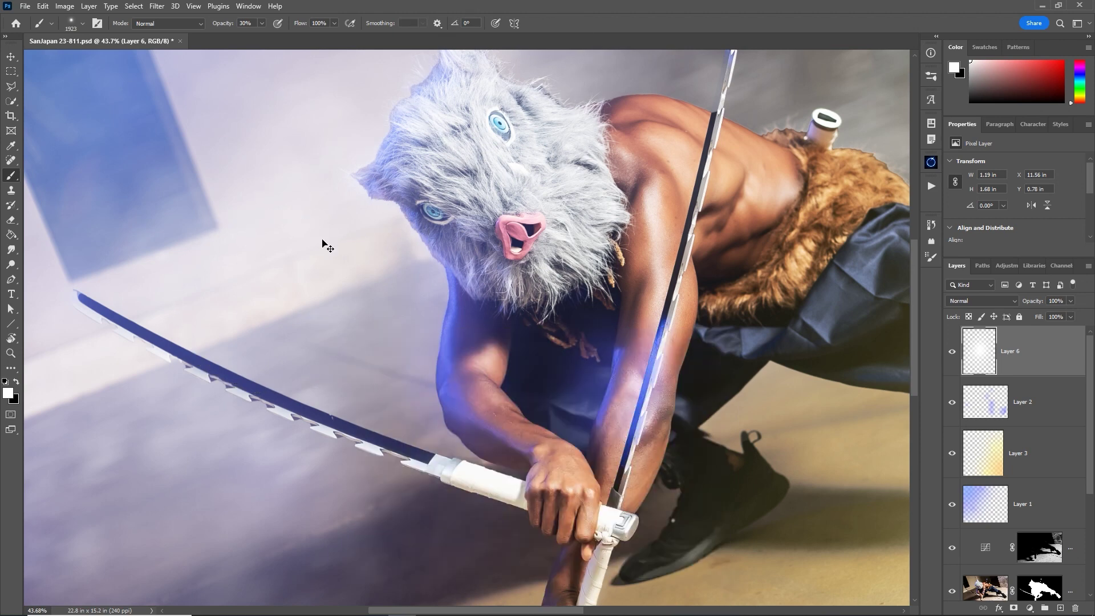
mouse_move(282, 265)
left_mouse_down()
mouse_move(121, 264)
mouse_move(159, 266)
mouse_move(162, 139)
mouse_move(200, 292)
mouse_move(202, 422)
mouse_move(222, 217)
left_mouse_up()
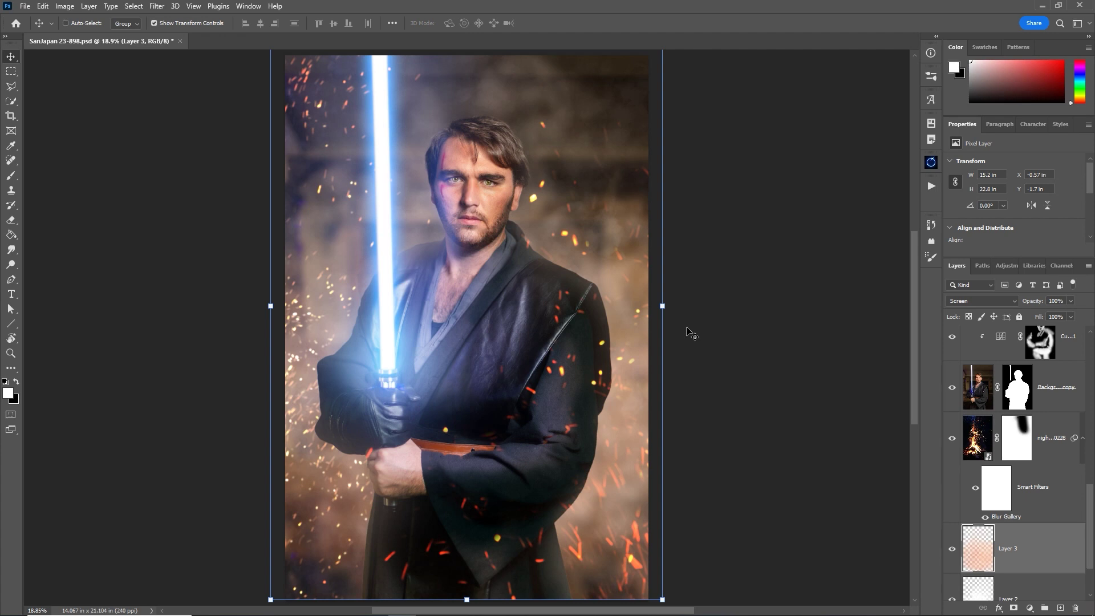
Preview Layer 3's glow at 10, 20, 30, 40, 47 and 90% opacity, finishing at 100%.
key("1")
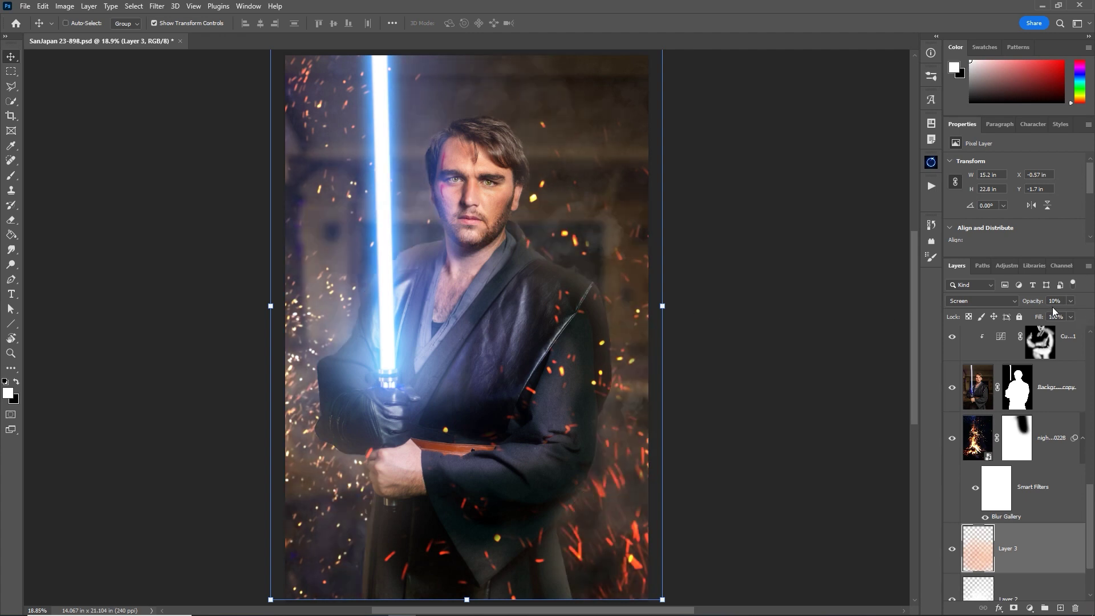
key("2")
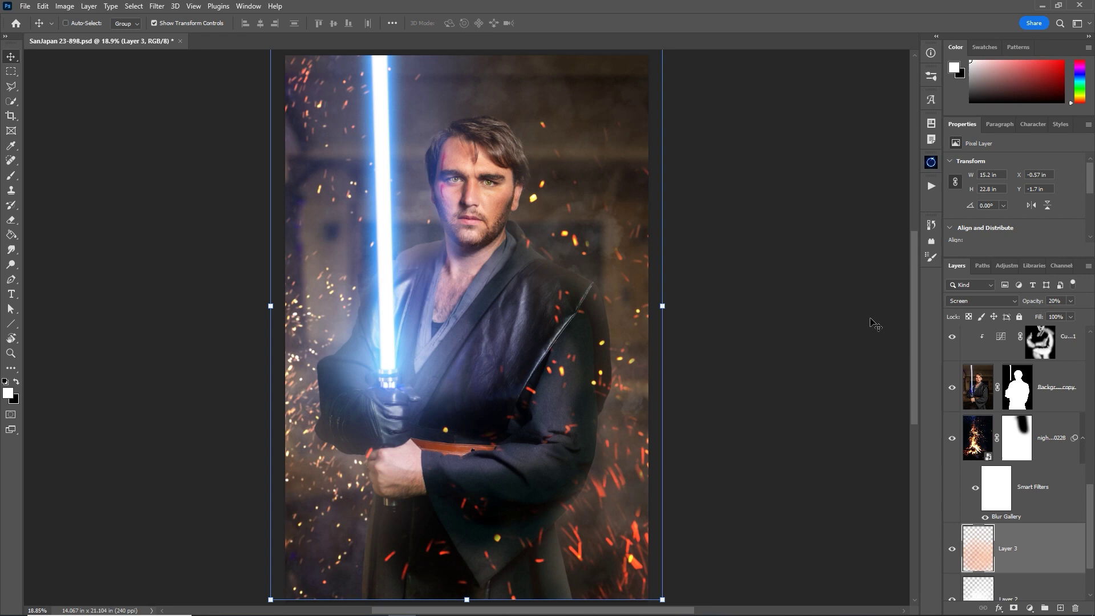
key("3")
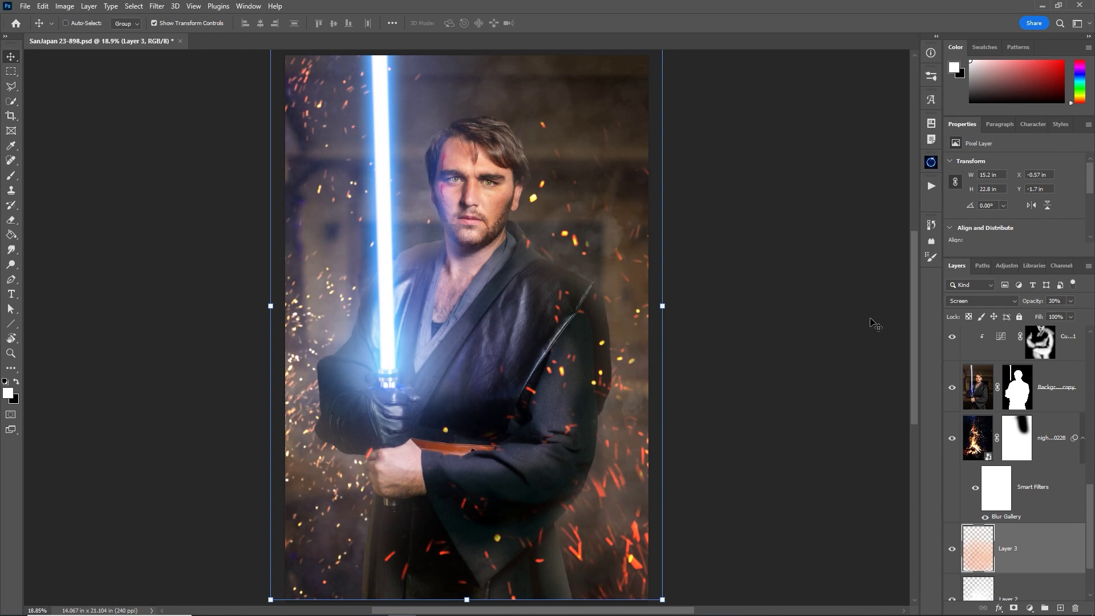
key("4")
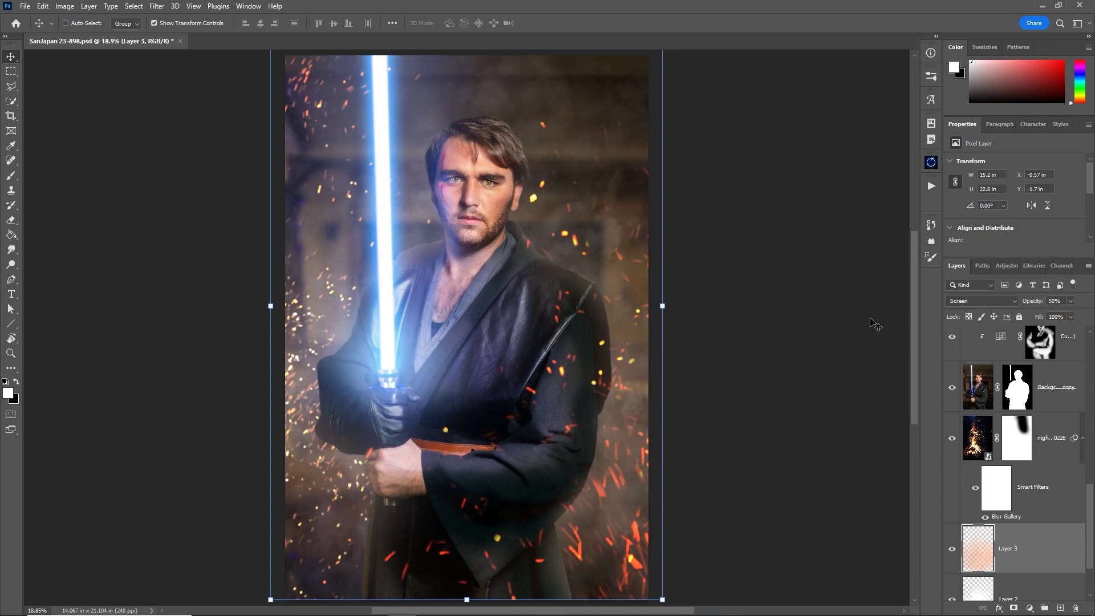
key("4")
key("7")
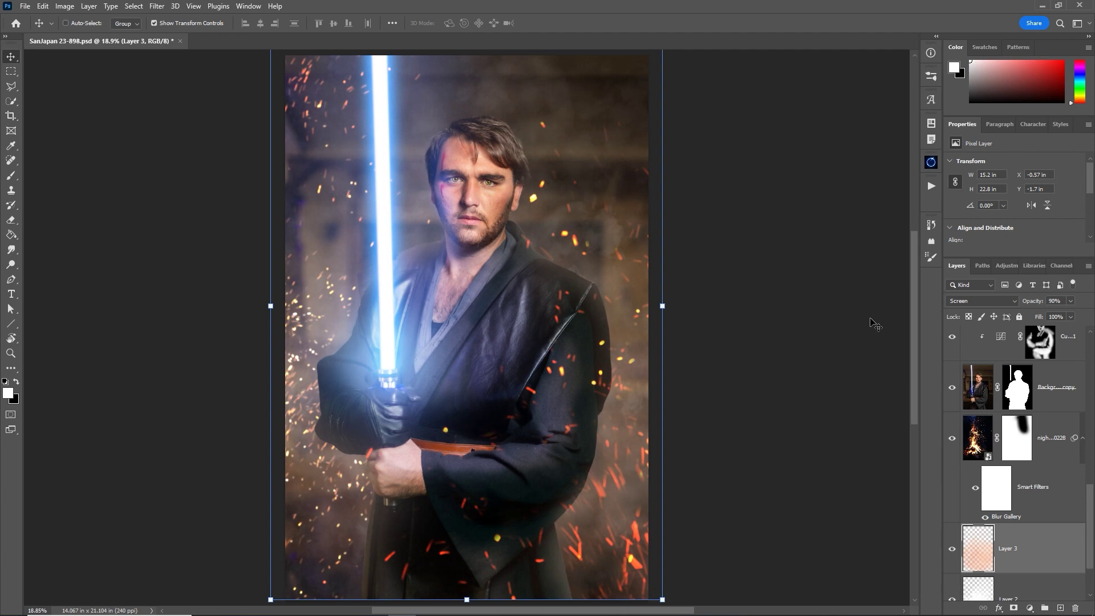
key("9")
key("9")
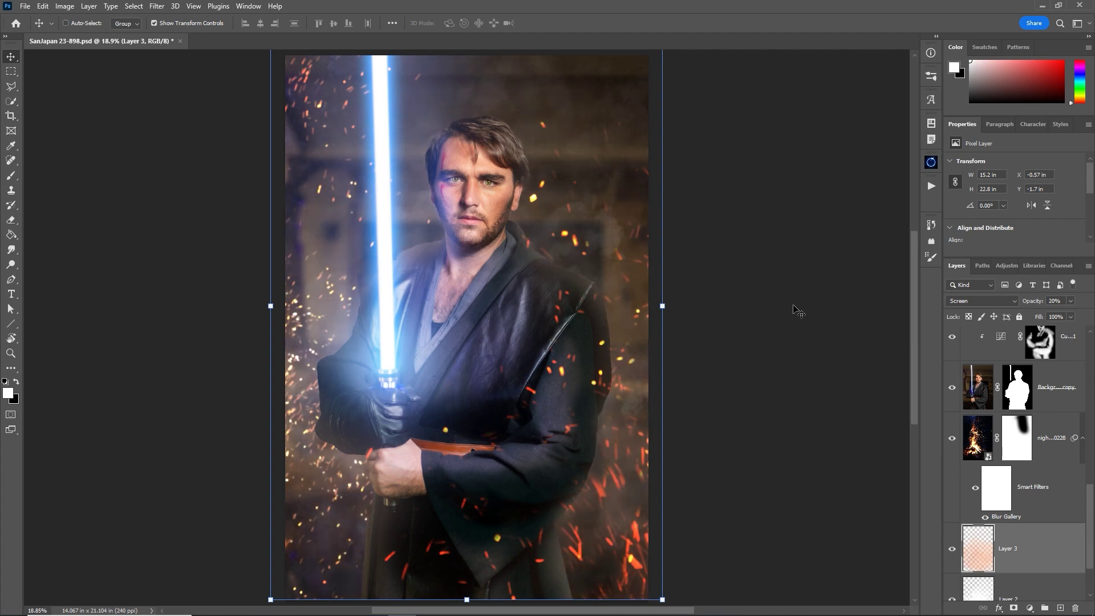
key("0")
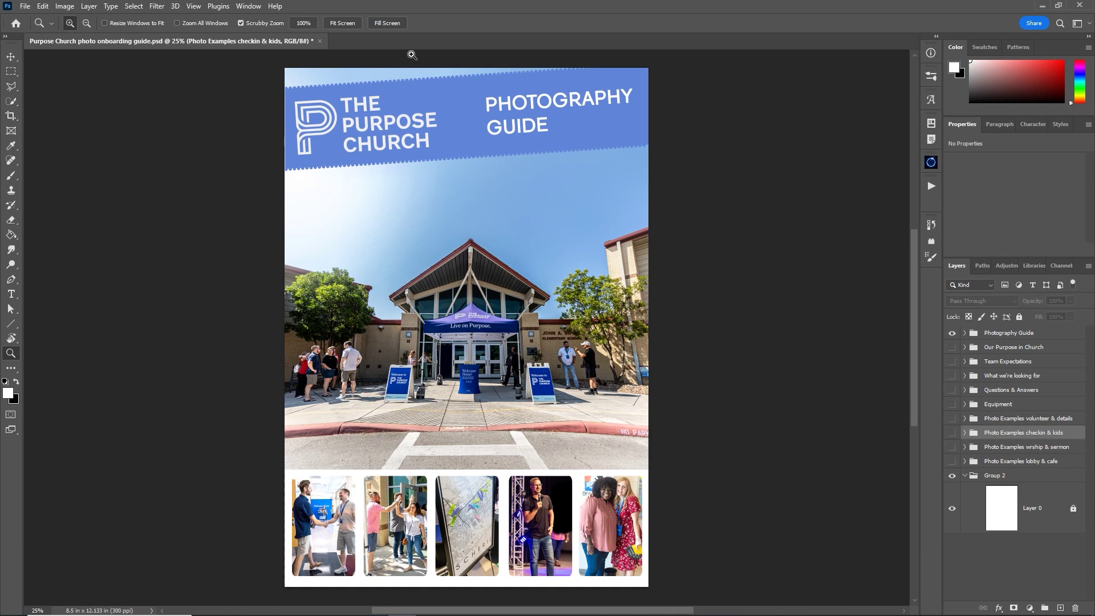
Open the Layer Comps panel from the Window menu and make its list taller.
left_click(249, 6)
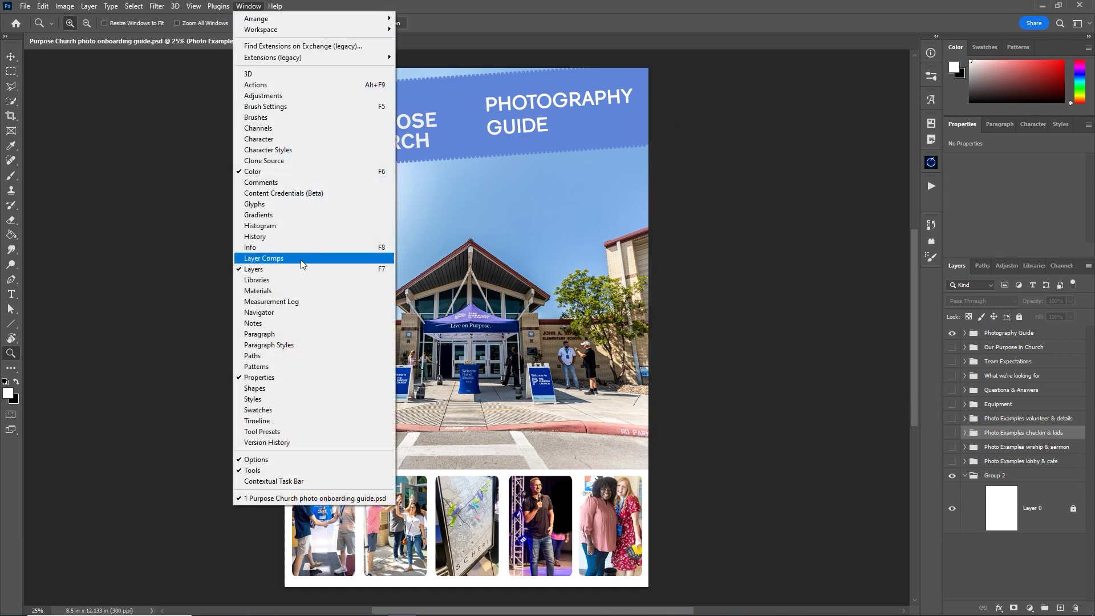
left_click(263, 258)
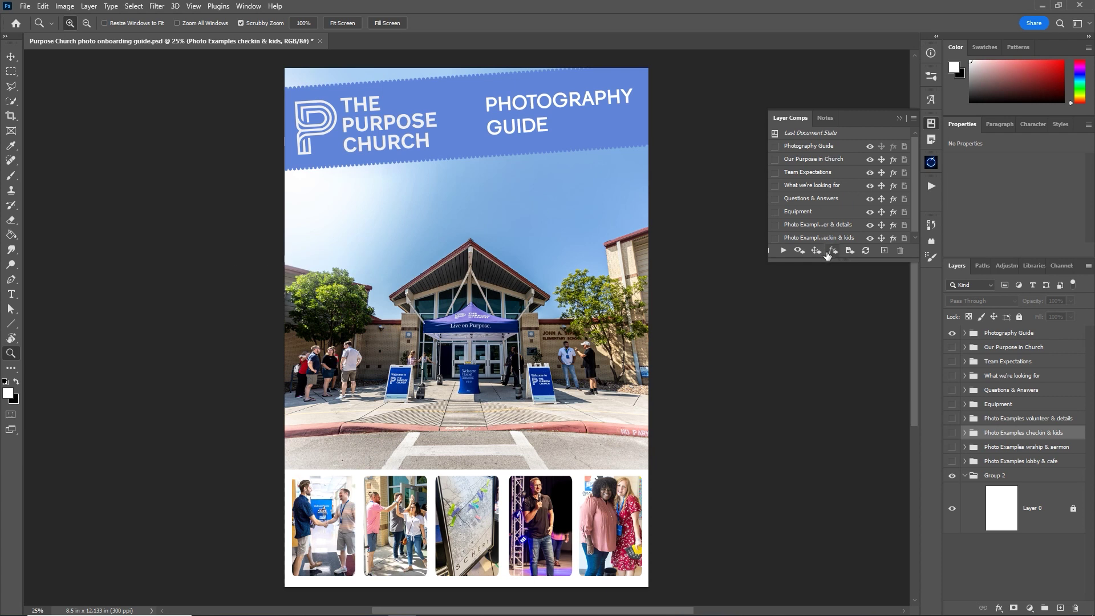
left_click_drag(830, 260, 833, 378)
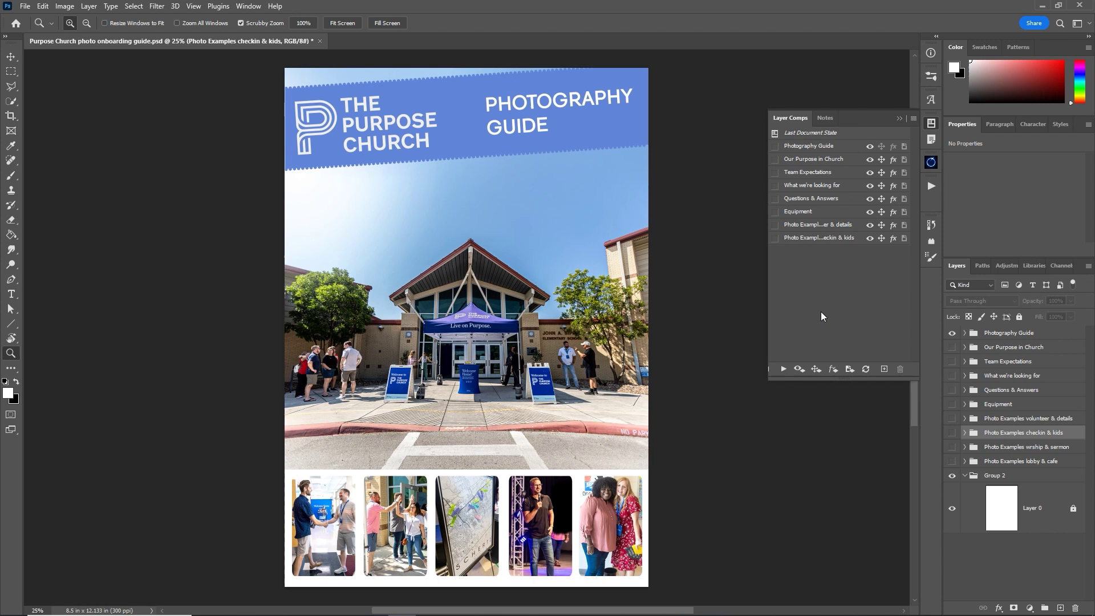
Inspect the page groups, expanding and collapsing Team Expectations, What we're looking for and Equipment.
left_click(961, 336)
left_click(964, 348)
left_click(967, 361)
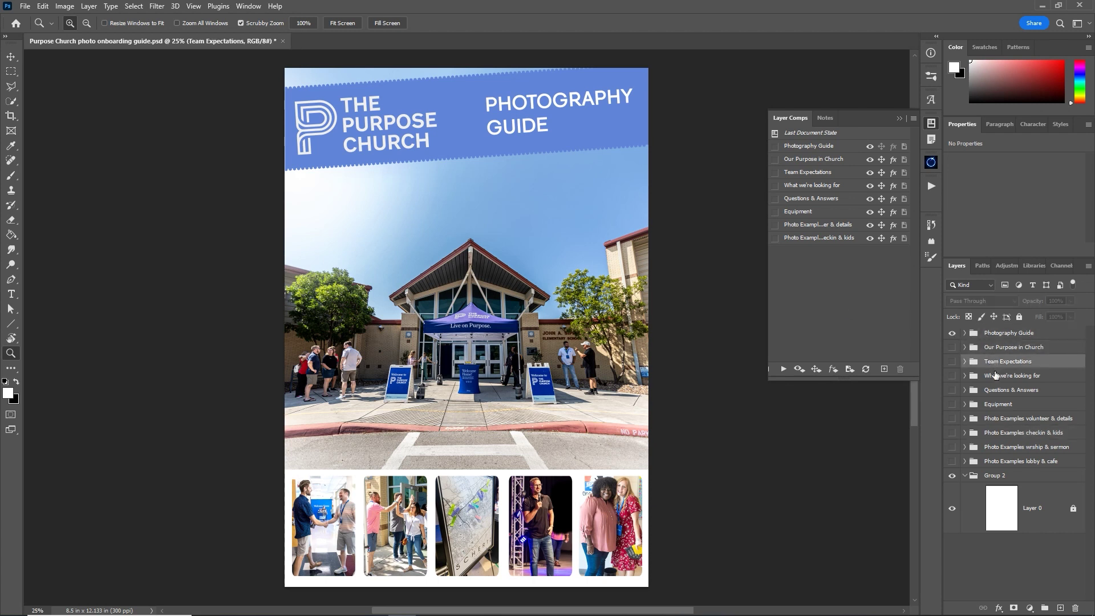
left_click(965, 363)
left_click(964, 362)
left_click(964, 376)
left_click(965, 377)
left_click(963, 404)
left_click(963, 404)
Toggle each page group's visibility, ending with only the Photography Guide cover shown and selected.
left_click(953, 336)
left_click(951, 346)
left_click(952, 347)
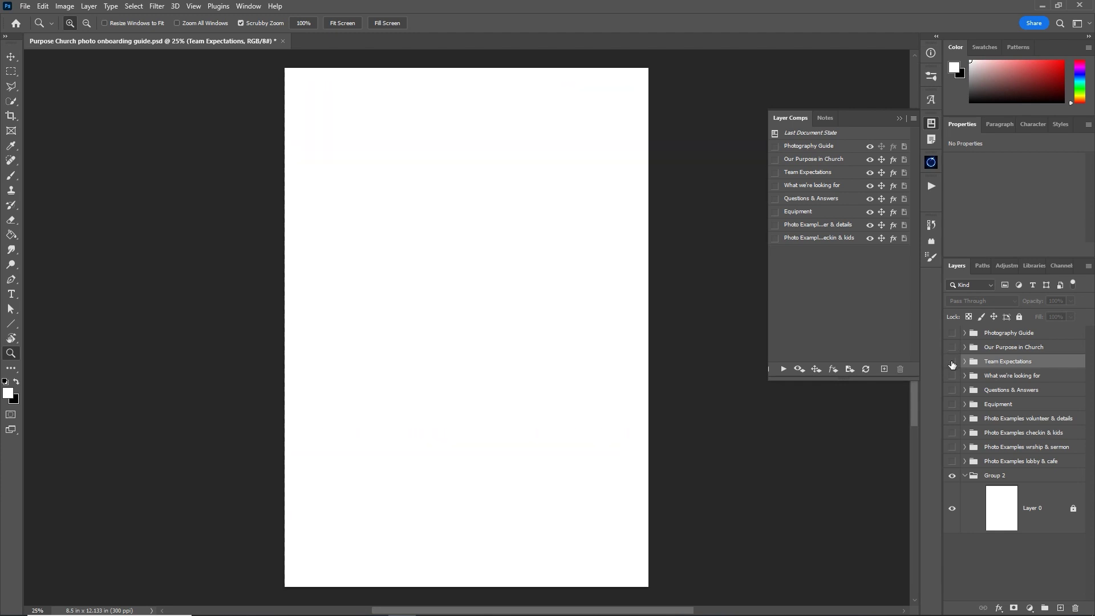
left_click(951, 361)
left_click(951, 361)
left_click(952, 376)
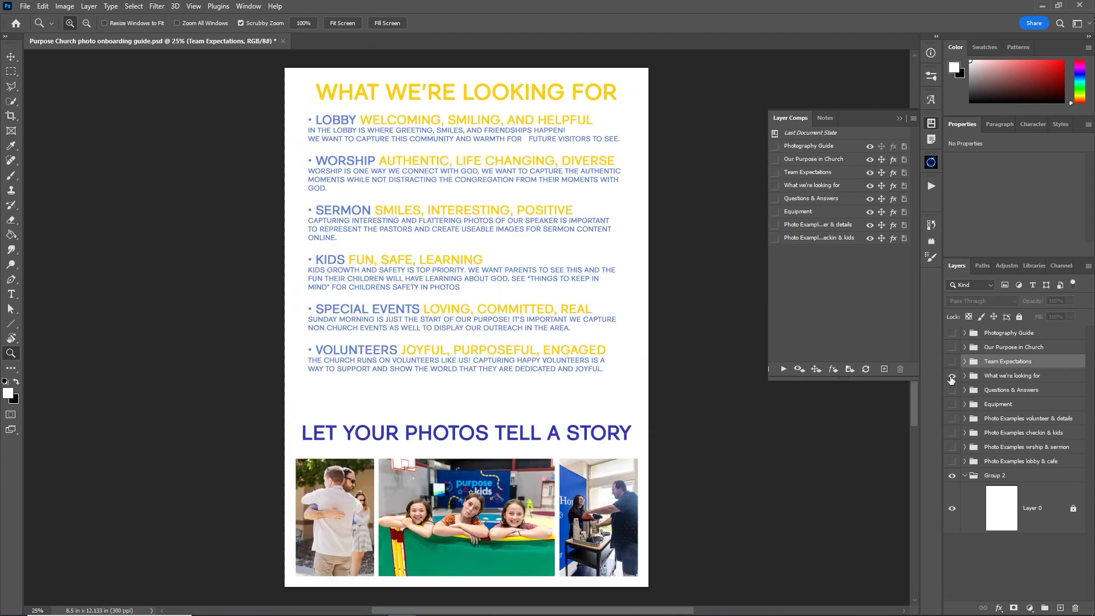
left_click(951, 376)
left_click(952, 333)
left_click(972, 333)
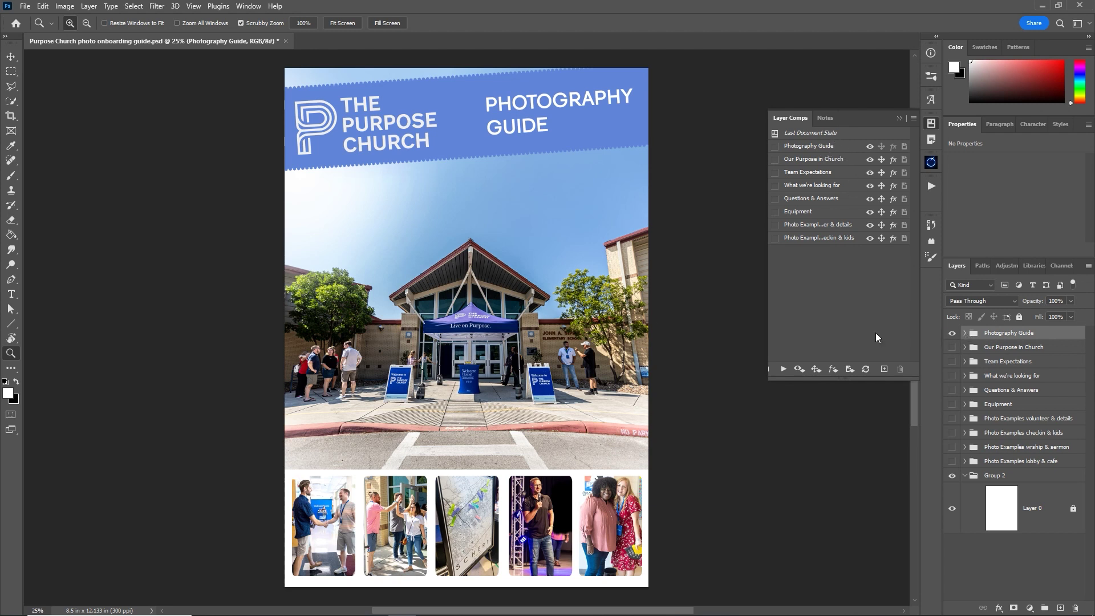
Create a layer comp named 'page 1' from the cover.
left_click(884, 369)
type("page 1")
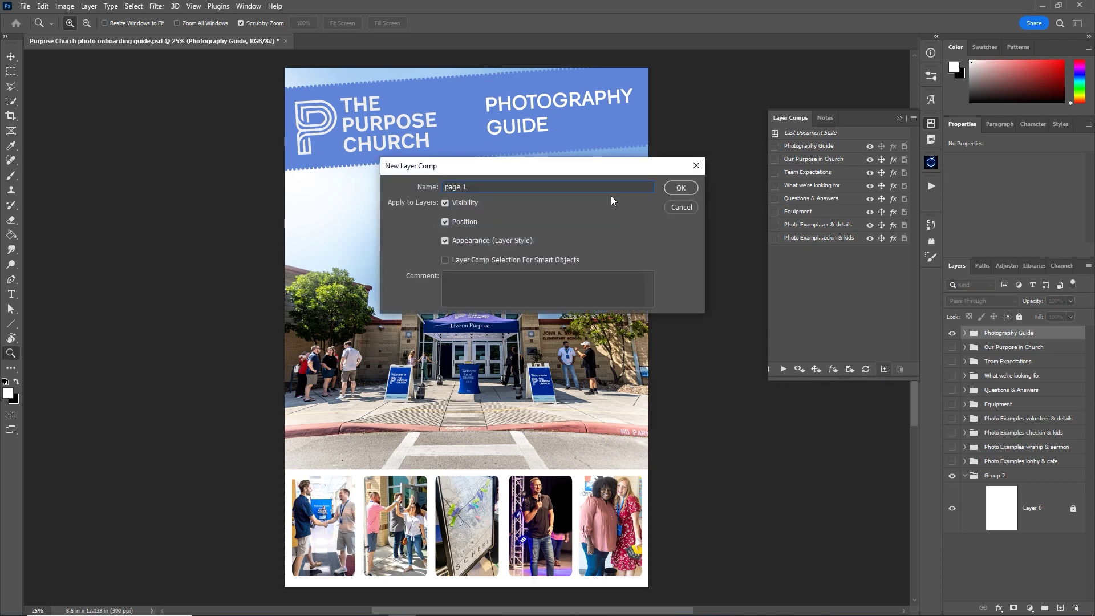
key("Return")
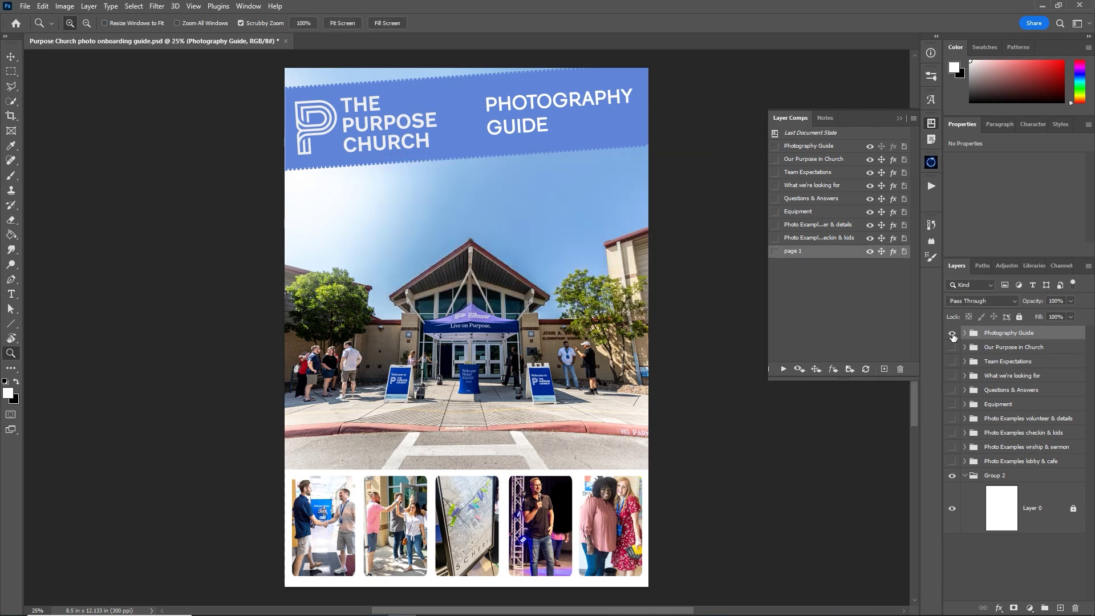
Show the Our Purpose in Church page instead and save it as layer comp 'page 2'.
left_click(952, 334)
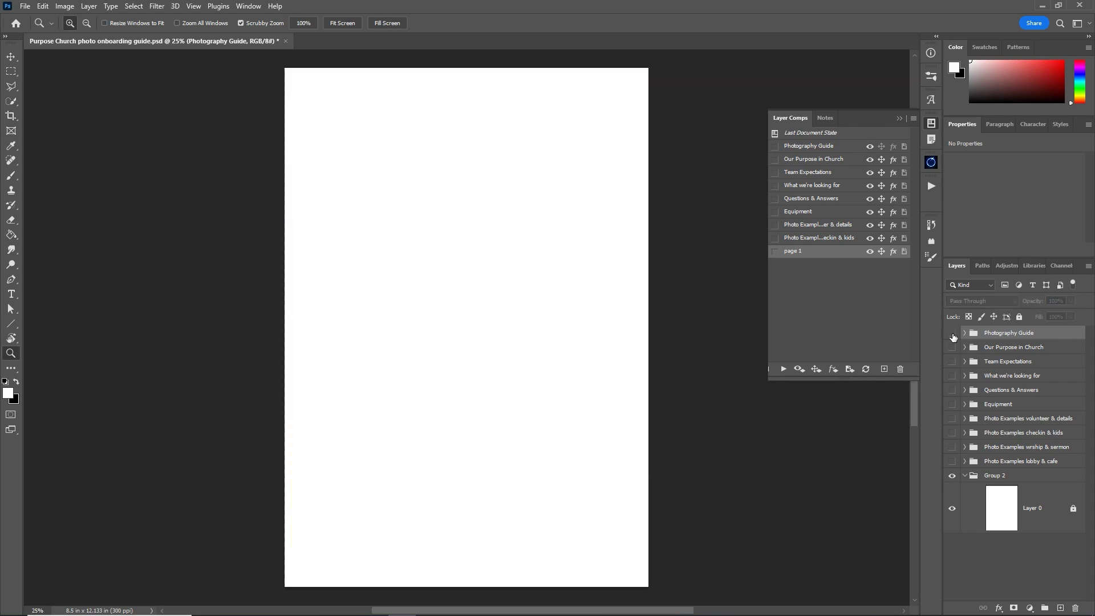
left_click(952, 348)
left_click(965, 347)
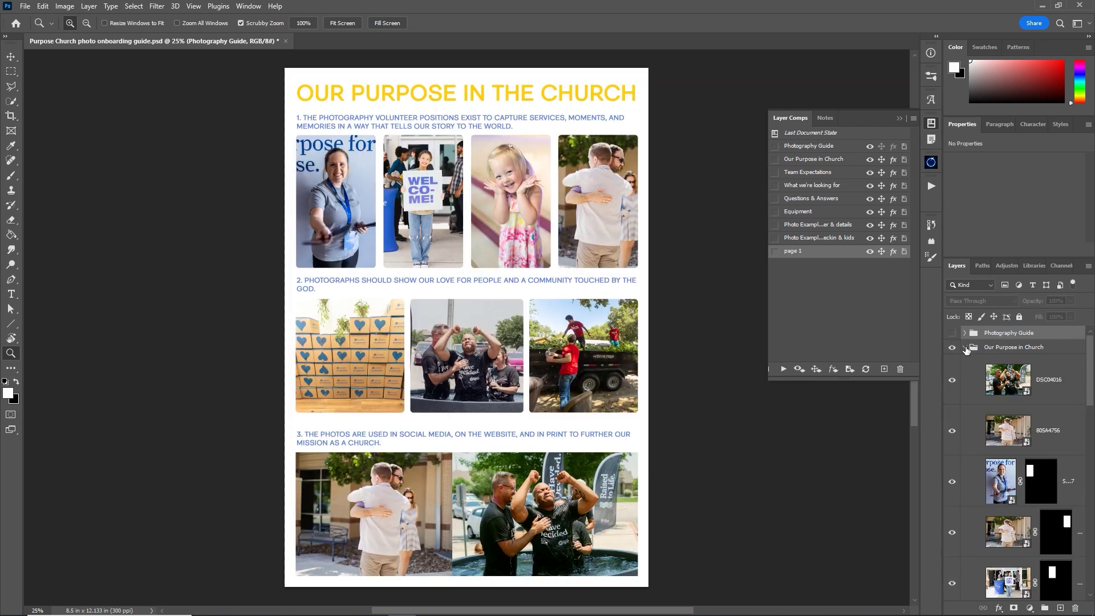
scroll(1067, 399, "down", 2)
scroll(1055, 399, "up", 2)
left_click(888, 371)
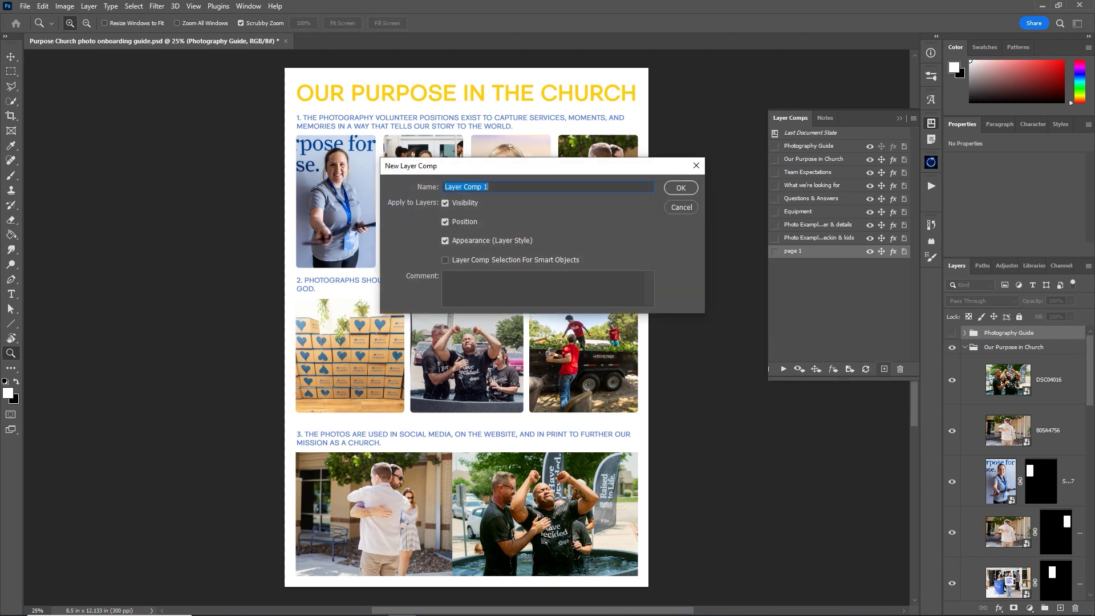
type("page 2")
key("Return")
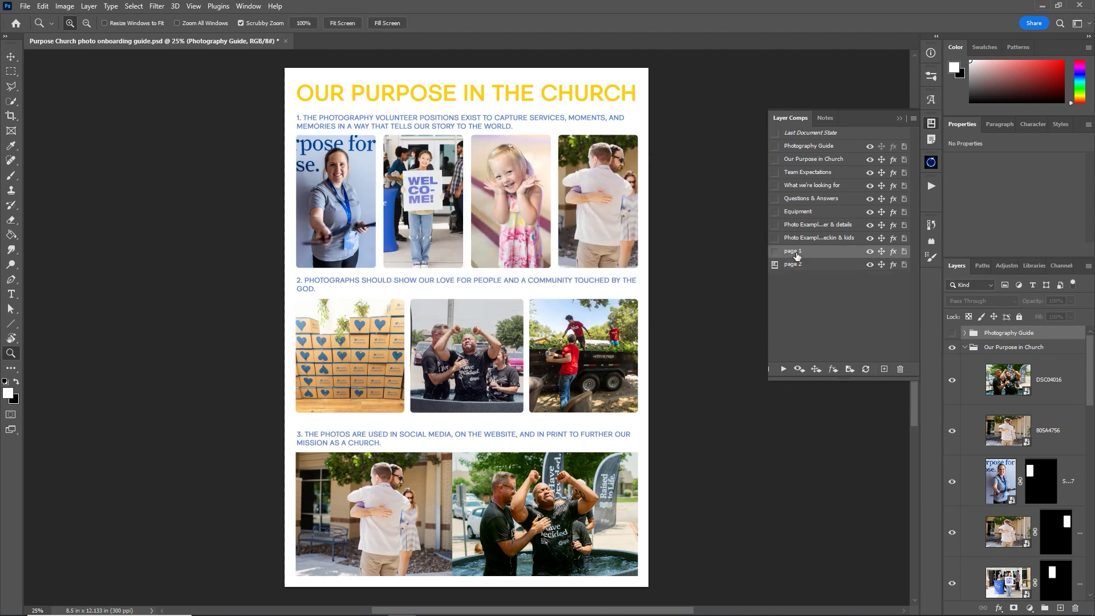
Switch between the page 1 and page 2 comps, then hide photos on the Our Purpose page.
left_click(775, 252)
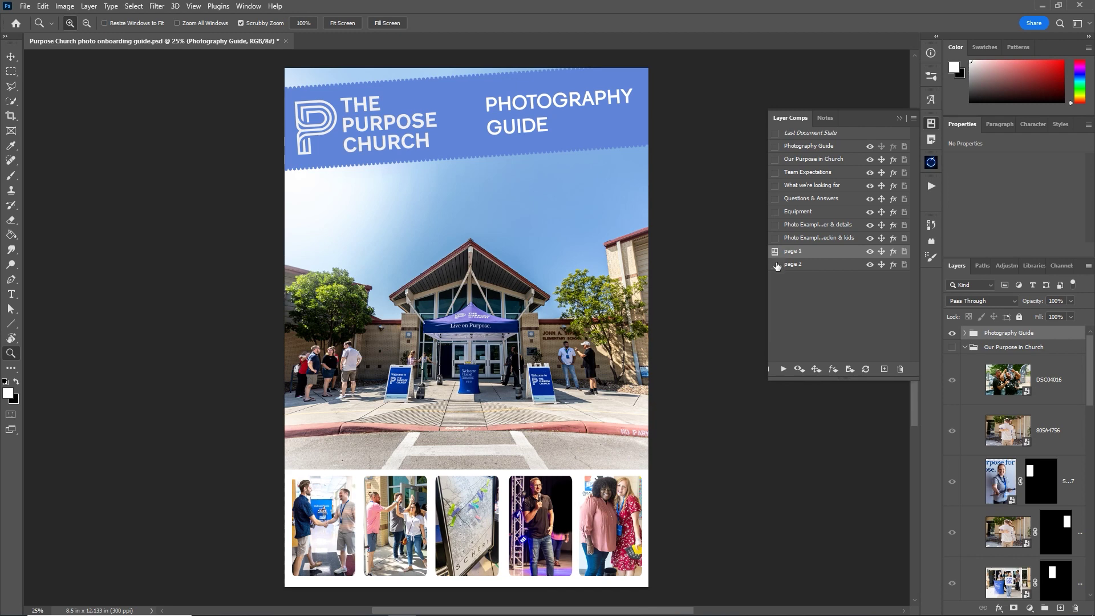
left_click(775, 265)
left_click(775, 253)
left_click(775, 265)
left_click(952, 427)
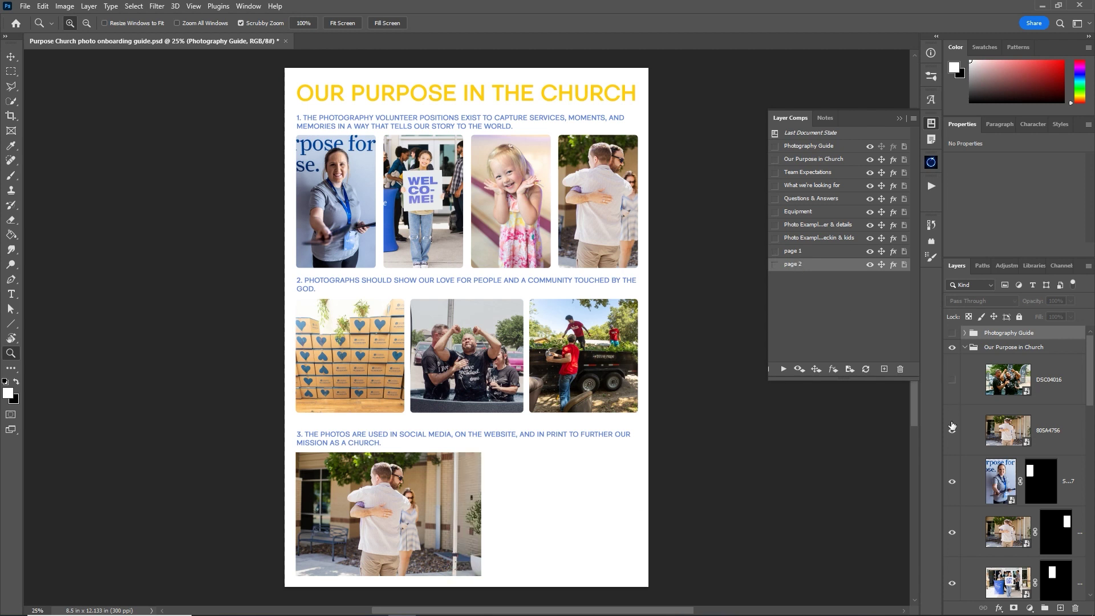
left_click(952, 428)
left_click(953, 481)
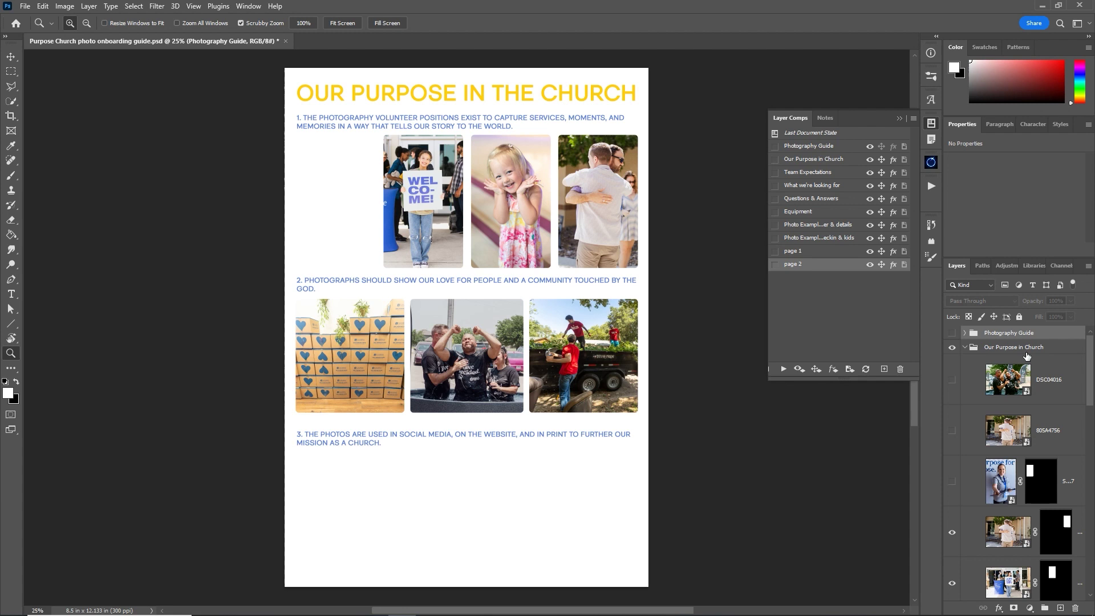
left_click(982, 349)
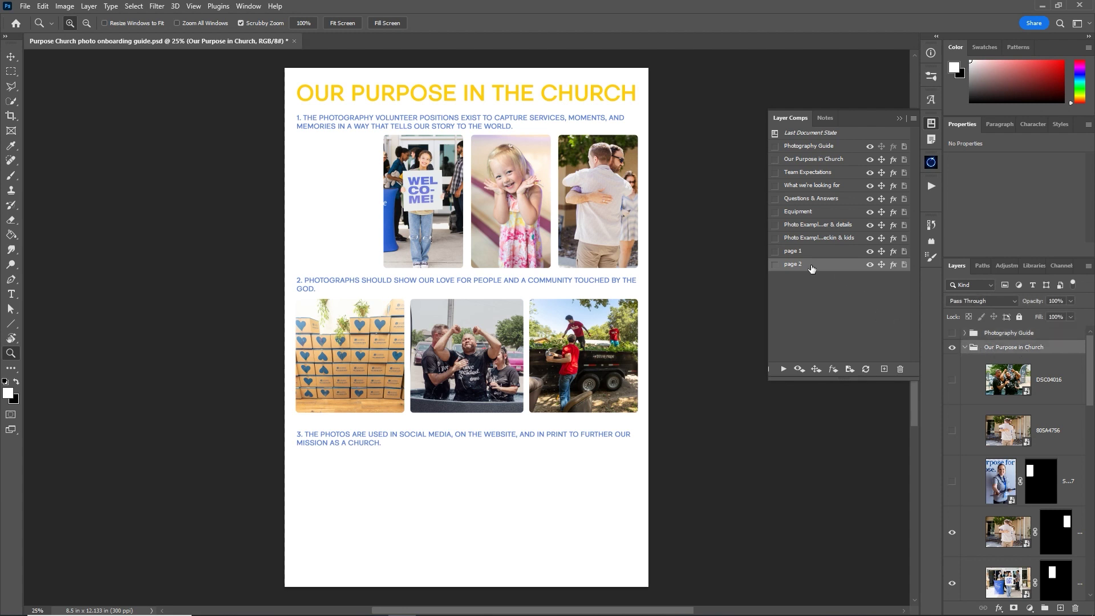
Update page 2 with the hidden photos, compare both comps, and begin a new comp.
left_click(865, 369)
left_click(773, 254)
left_click(775, 262)
left_click(777, 256)
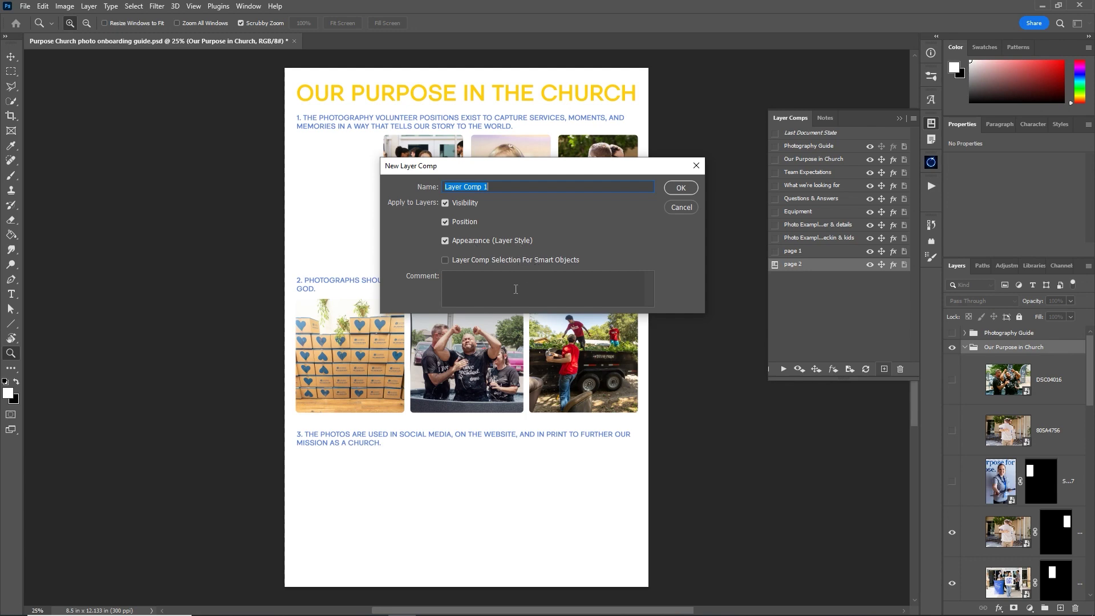
left_click(494, 292)
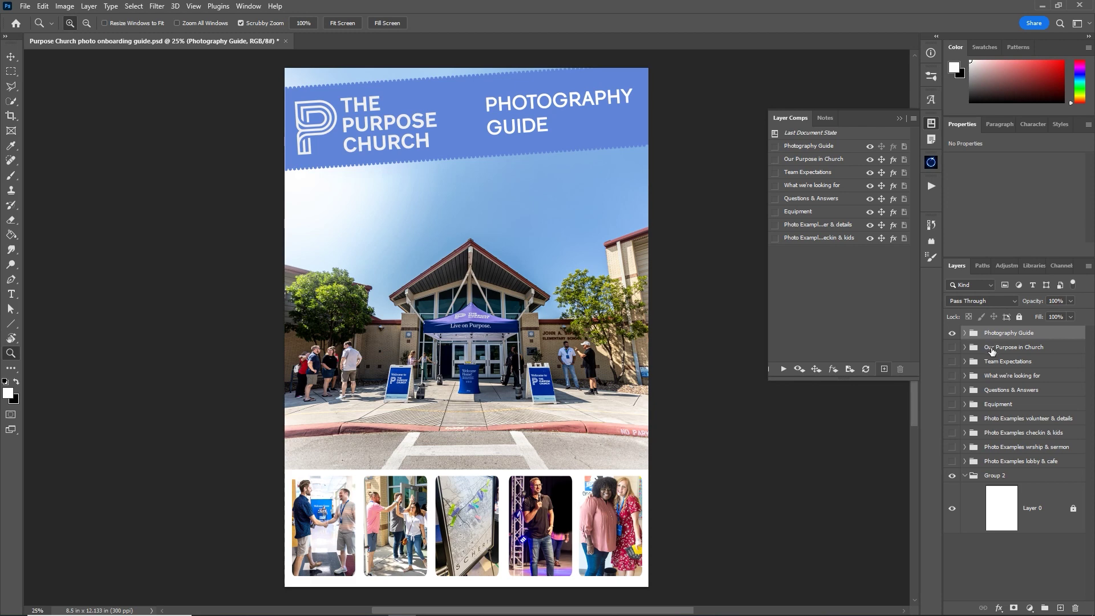
Step to the next comp, then export all layer comps to files with prefix 'Layer comp exp test'.
key("Down")
key("Down")
key("Down")
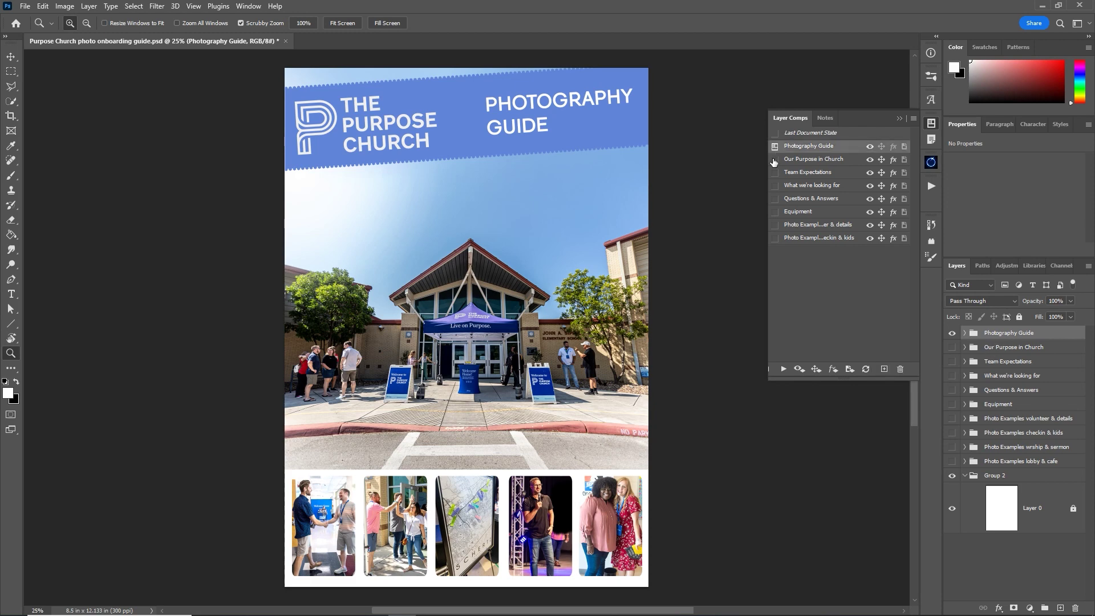
left_click(25, 6)
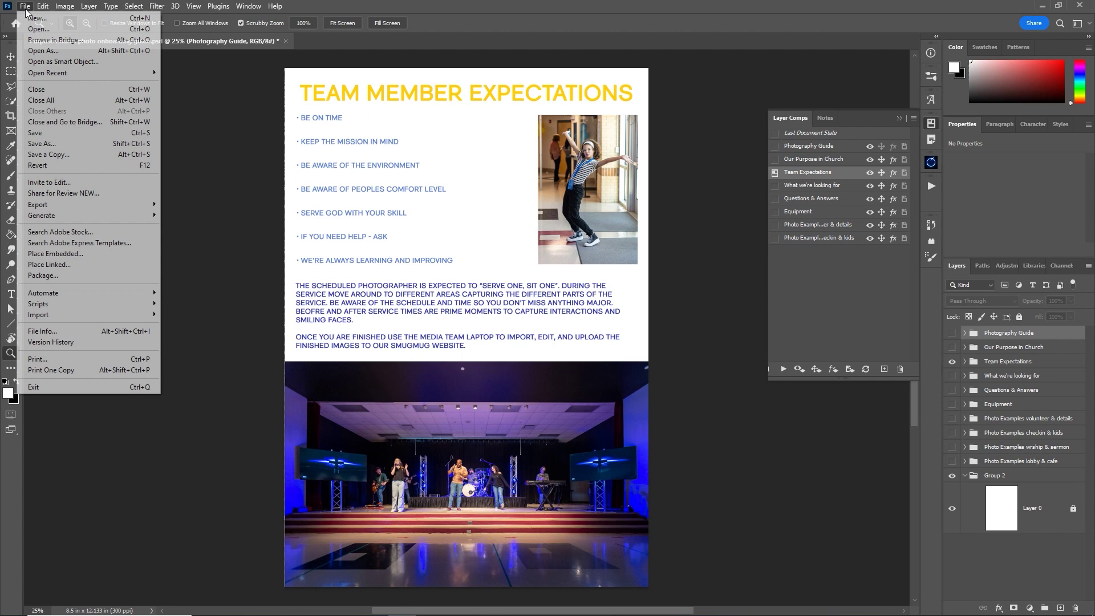
mouse_move(73, 204)
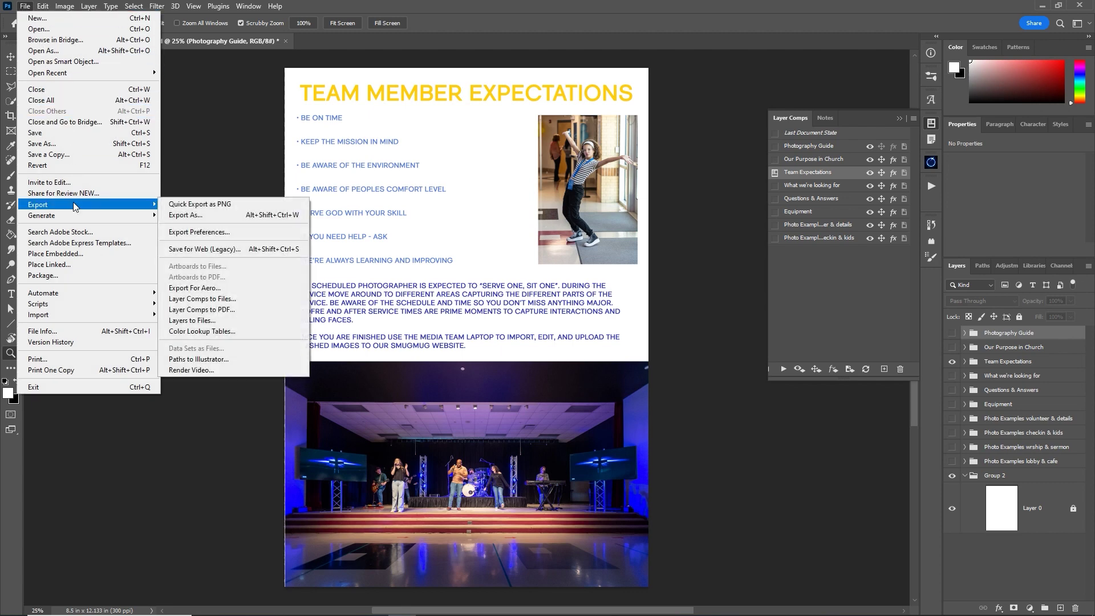
left_click(242, 305)
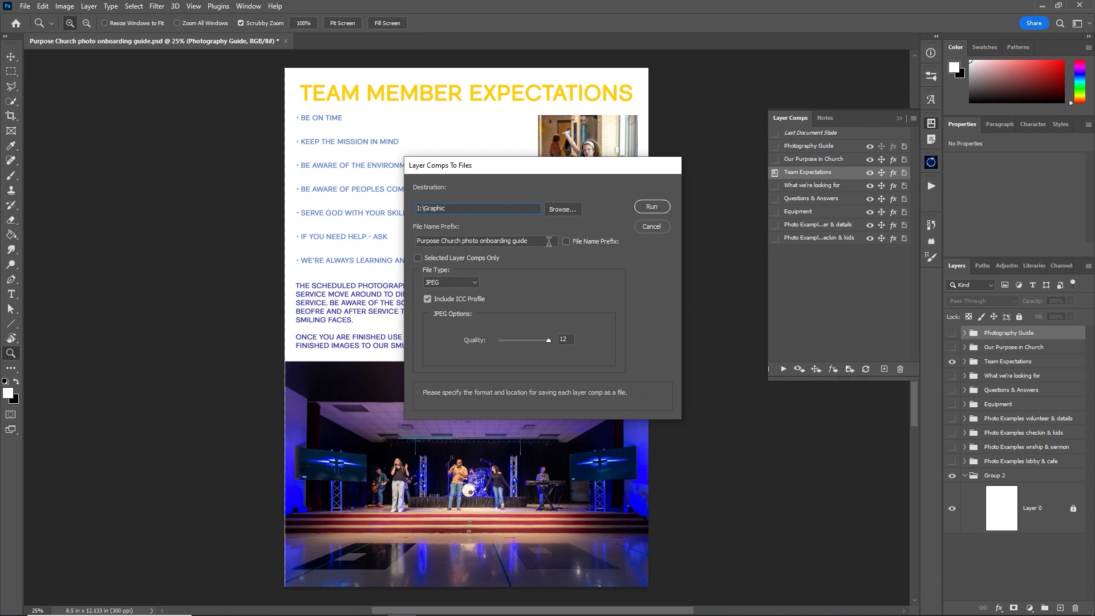
key("Tab")
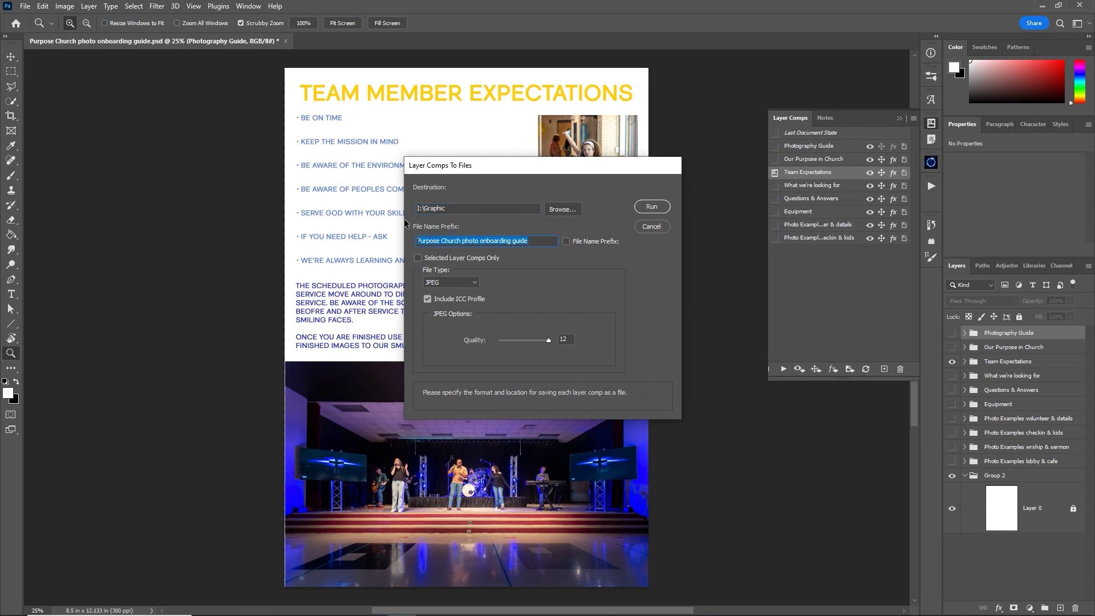
type("Layer comp exp test")
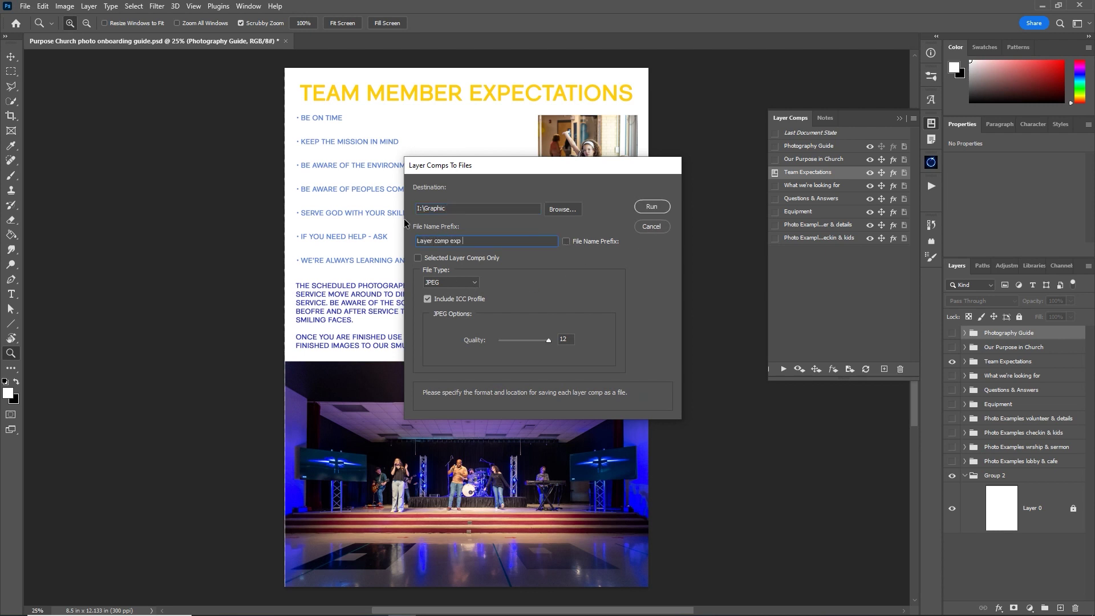
left_click(650, 206)
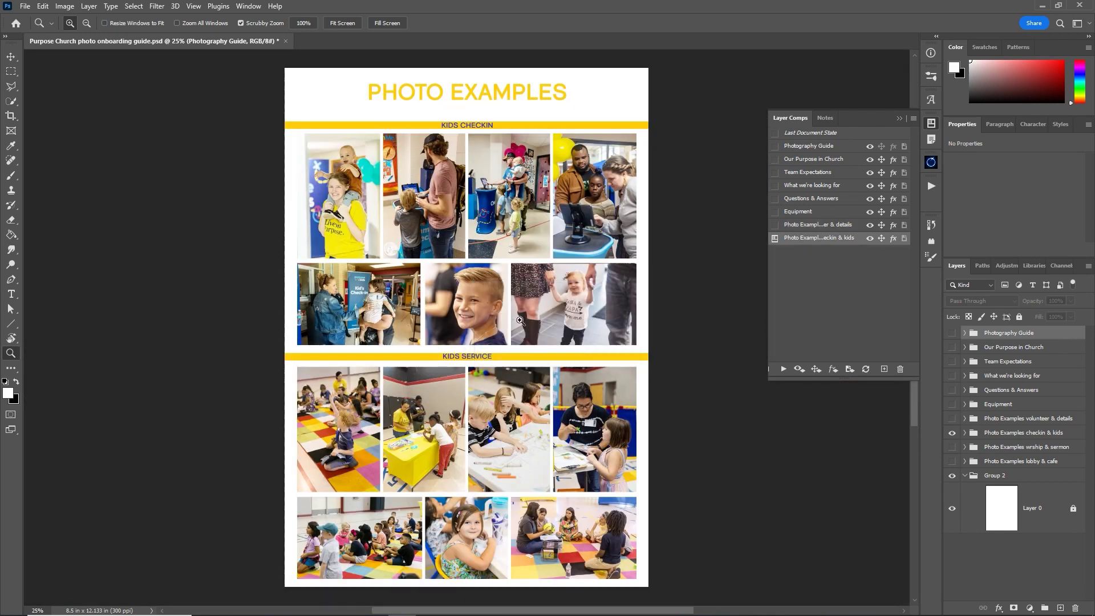
In File Explorer, select all eight exported 'Layer comp exp test' files.
key("alt+Tab")
scroll(919, 215, "down", 2)
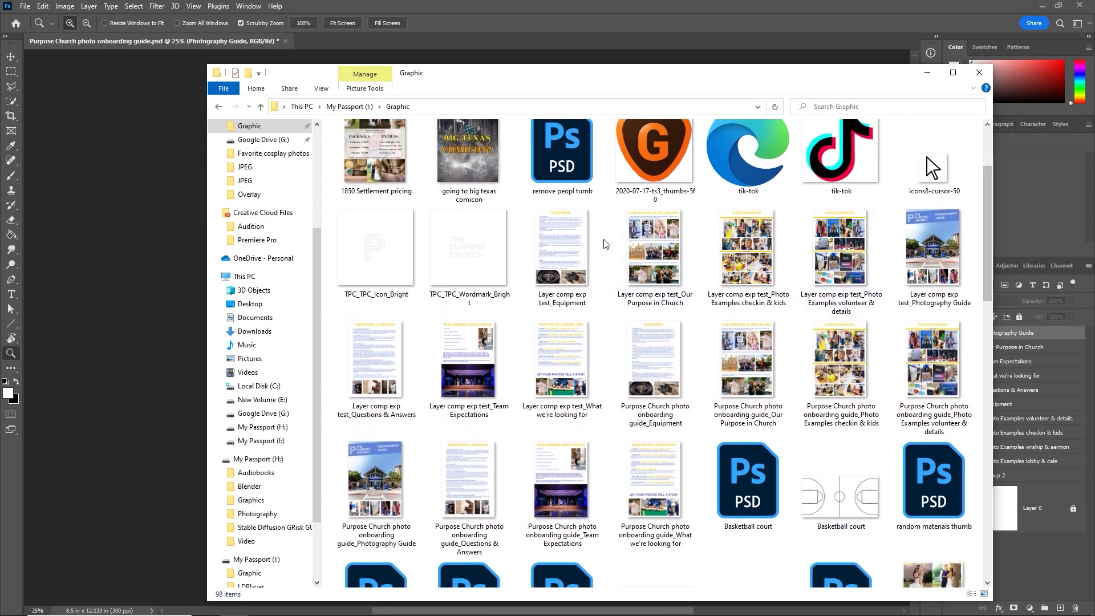
left_click(575, 247)
key("shift+Down")
scroll(594, 248, "up", 1, "ctrl")
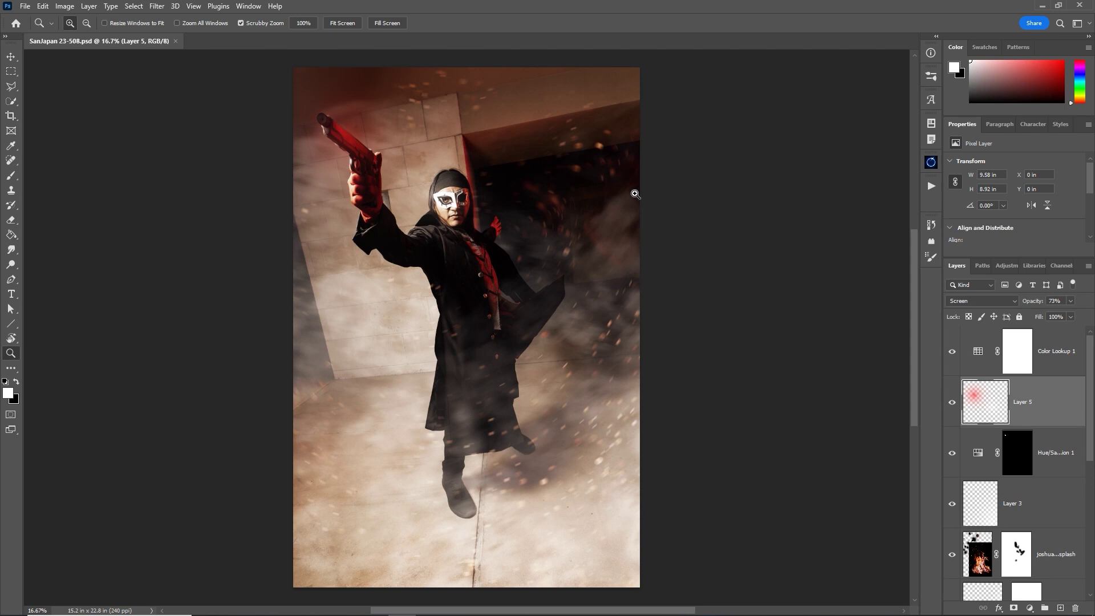
Untick Zoom with Scroll Wheel in Tools preferences, then test zooming and pan to the masked face.
left_click(43, 5)
mouse_move(114, 482)
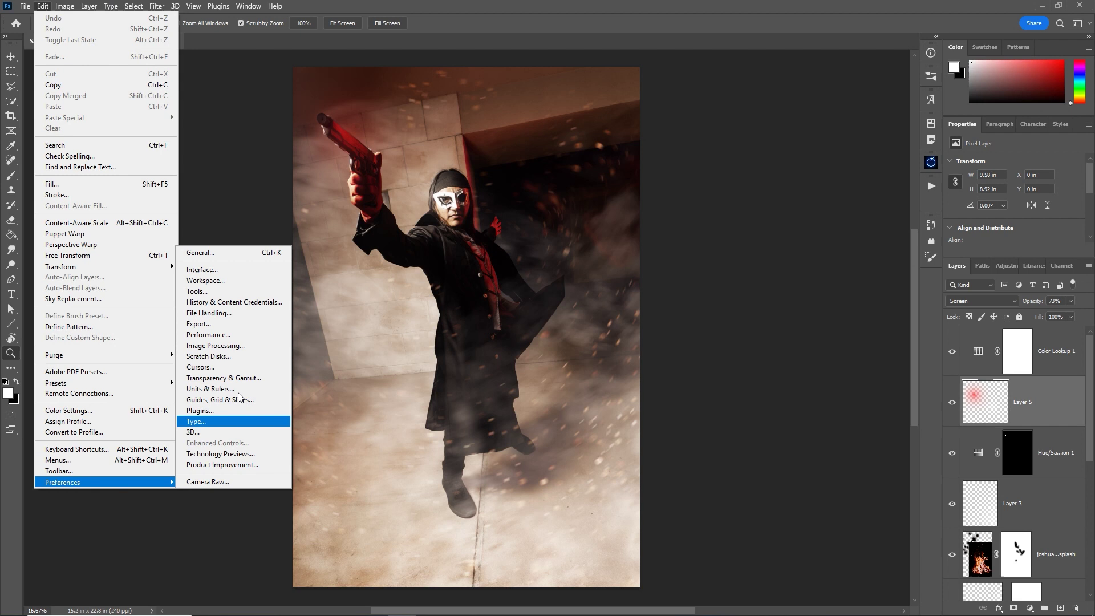
left_click(197, 291)
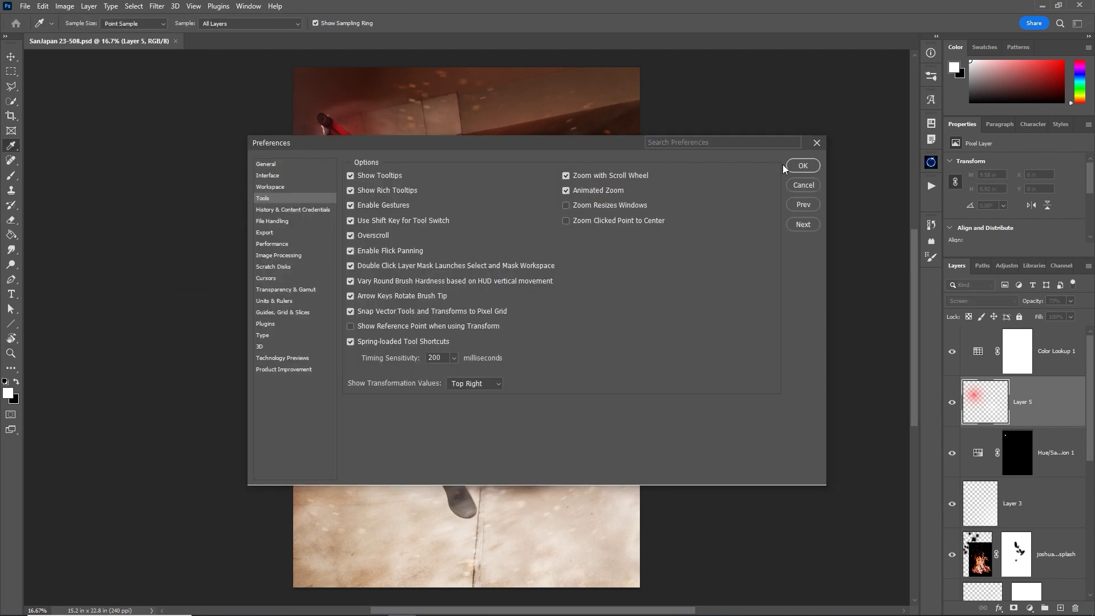
left_click(566, 176)
left_click(818, 171)
key("z")
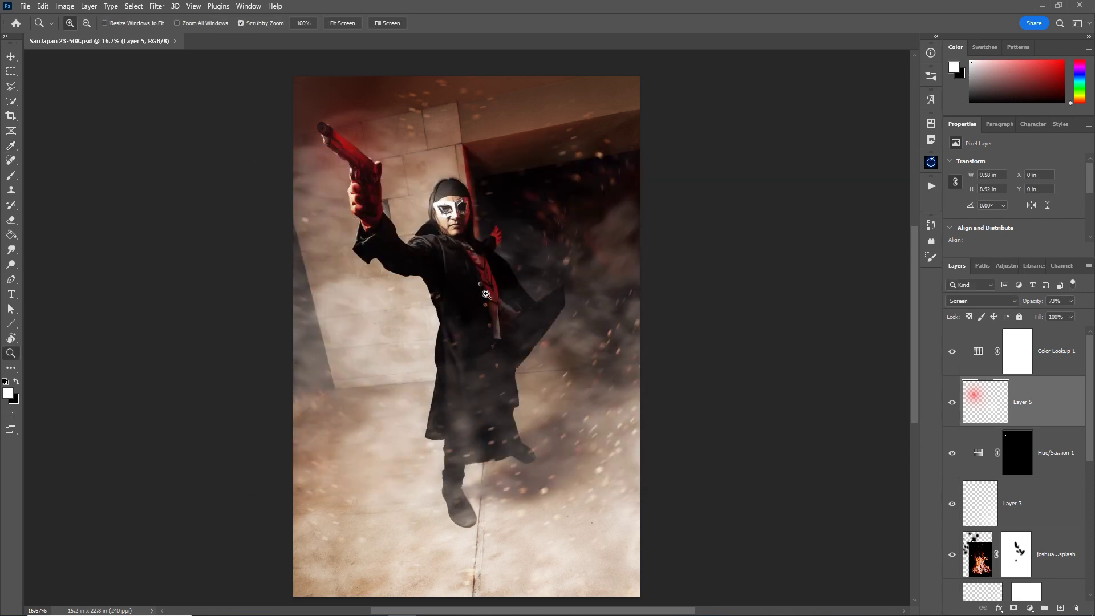
scroll(485, 294, "up", 2)
scroll(486, 295, "down", 1)
left_click_drag(472, 281, 539, 265)
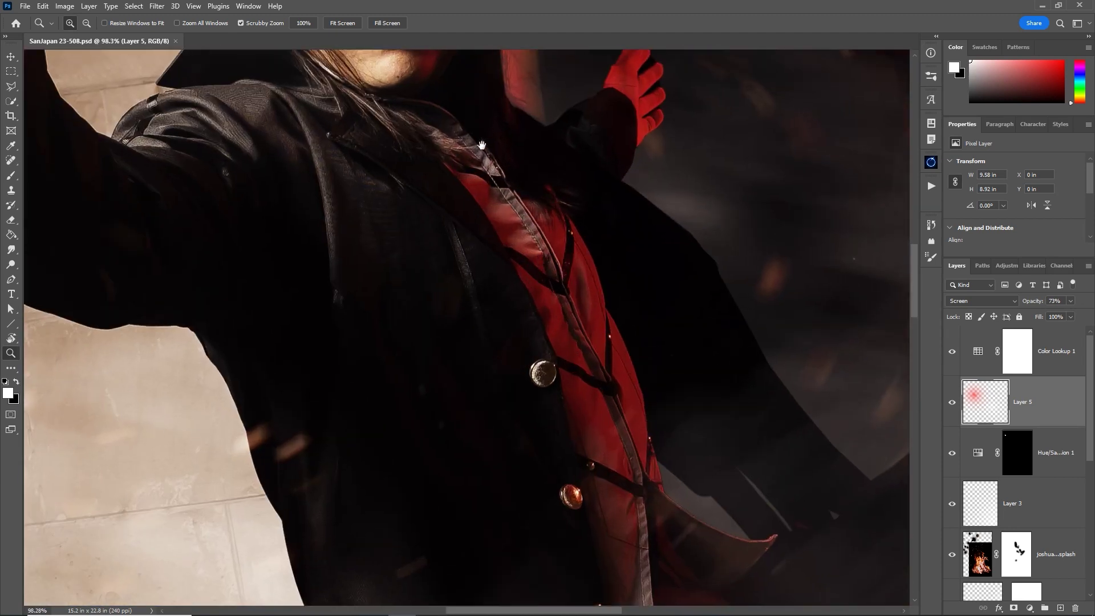
left_click_drag(482, 144, 865, 453)
Re-tick Zoom with Scroll Wheel and check that scrolling zooms the view again.
left_click(43, 5)
mouse_move(62, 482)
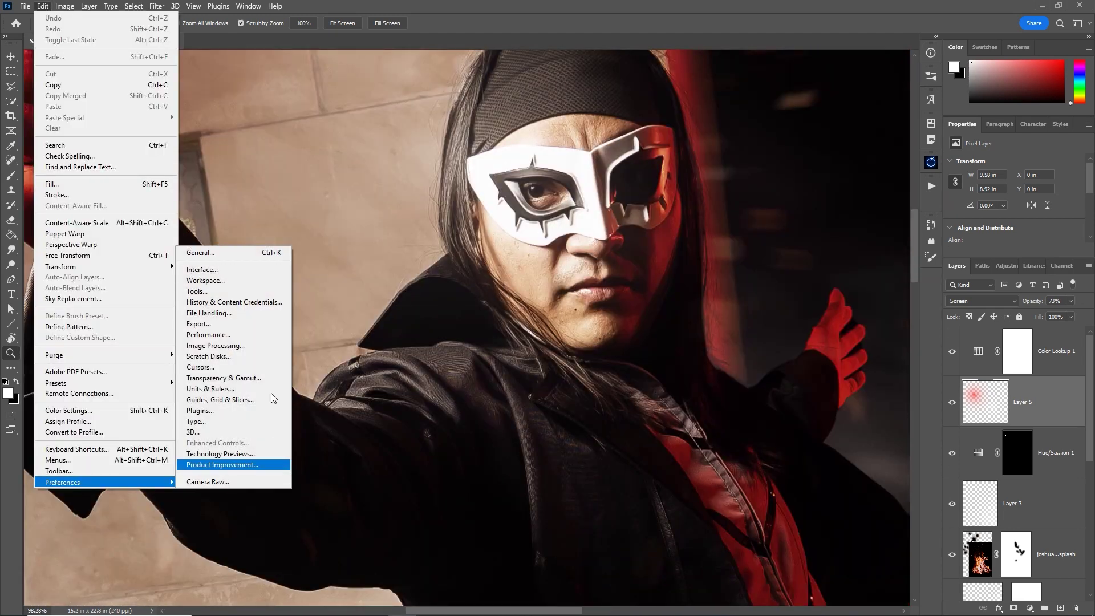
left_click(228, 291)
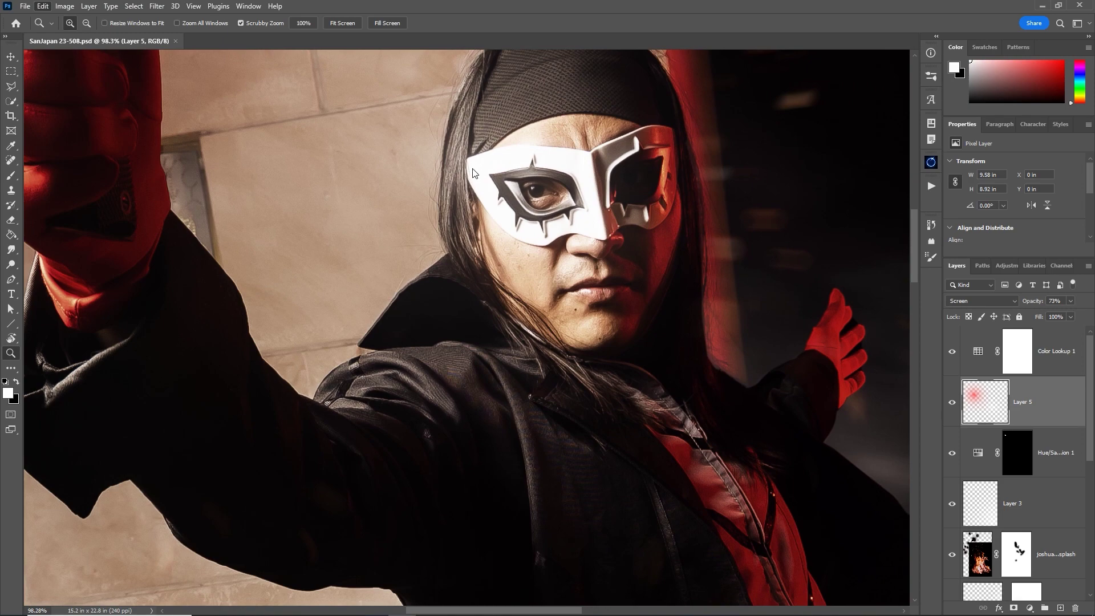
left_click(576, 178)
left_click(803, 165)
key("z")
scroll(479, 232, "down", 4)
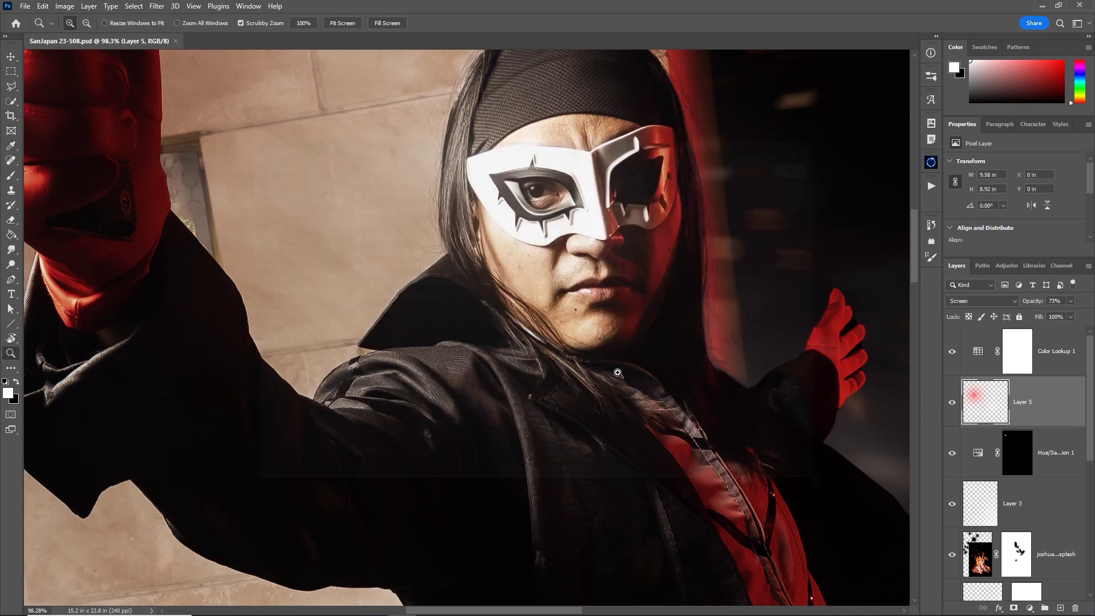
scroll(479, 232, "up", 1)
scroll(479, 233, "down", 2)
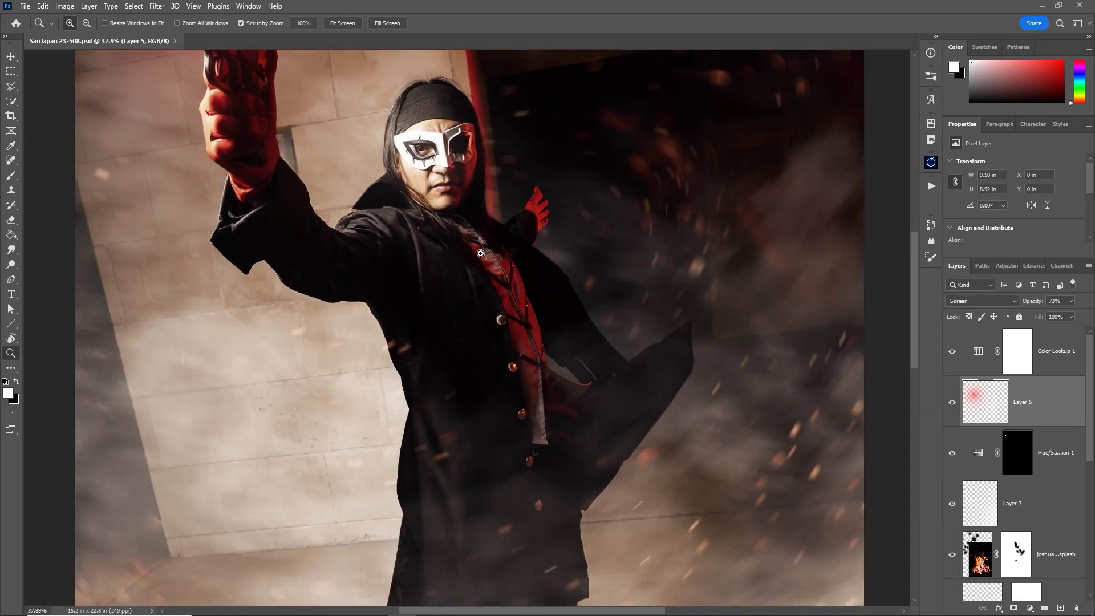
scroll(391, 293, "up", 2)
key("b")
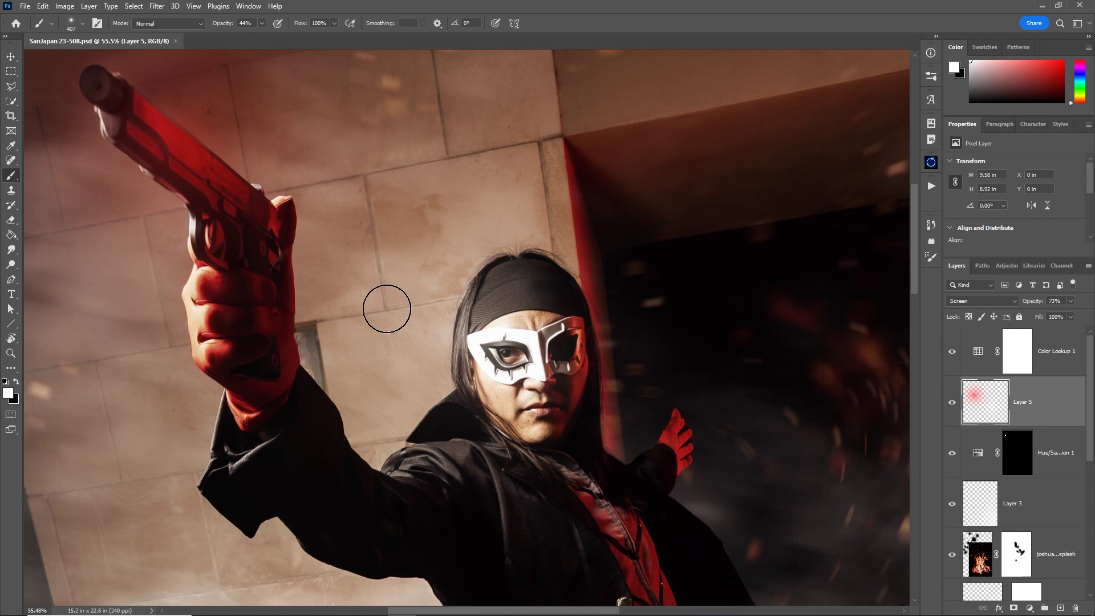
scroll(436, 328, "up", 3)
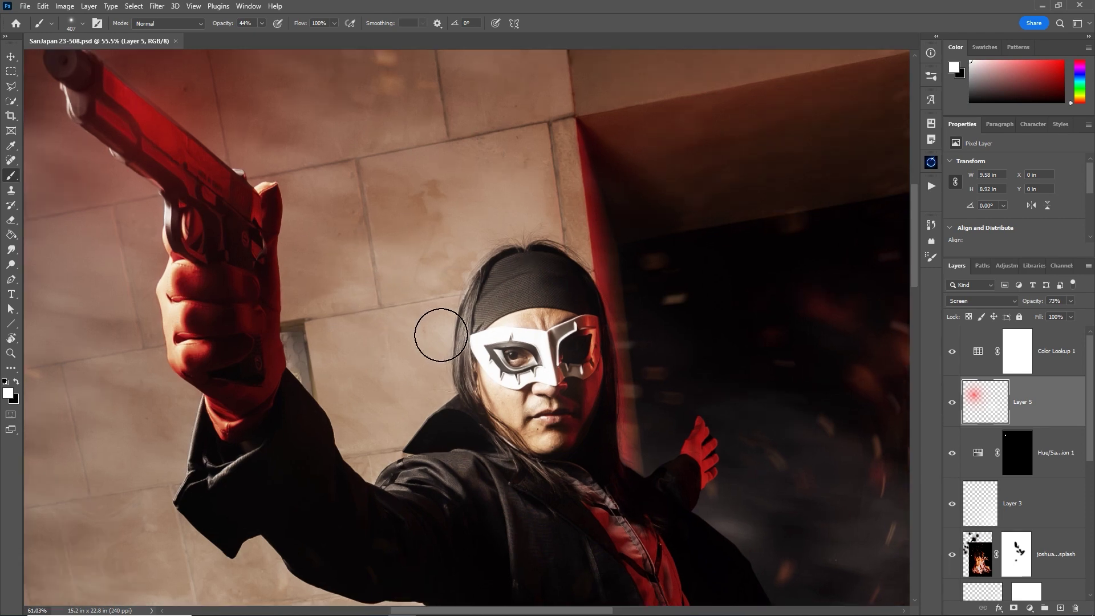
scroll(441, 335, "down", 5)
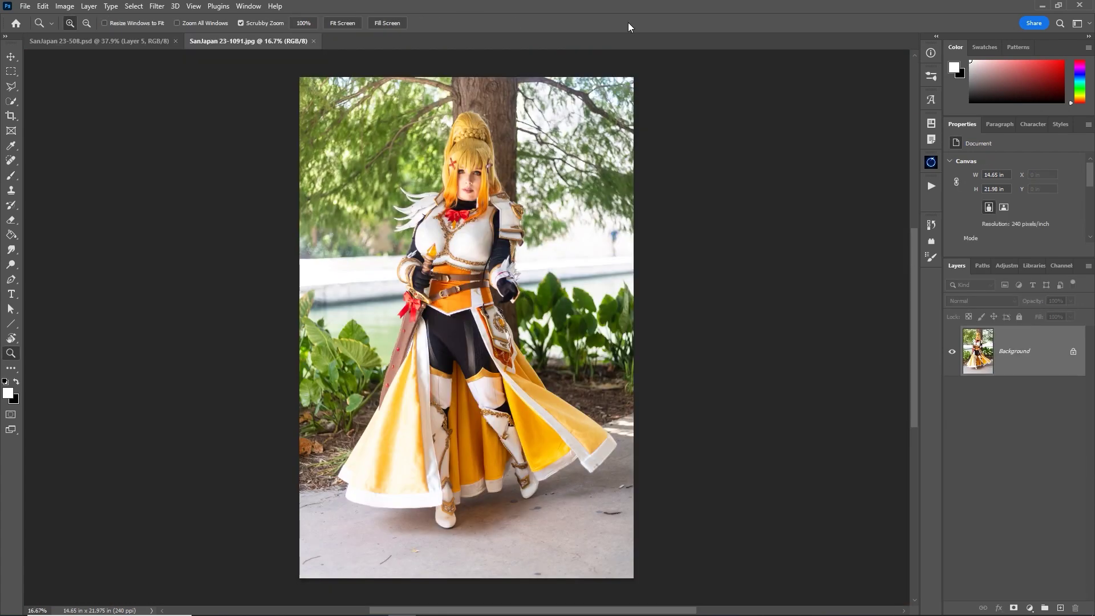
Trim the photo's top with the Crop tool, then extend the canvas upward above the cosplayer.
key("c")
left_click_drag(483, 62, 484, 91)
key("Return")
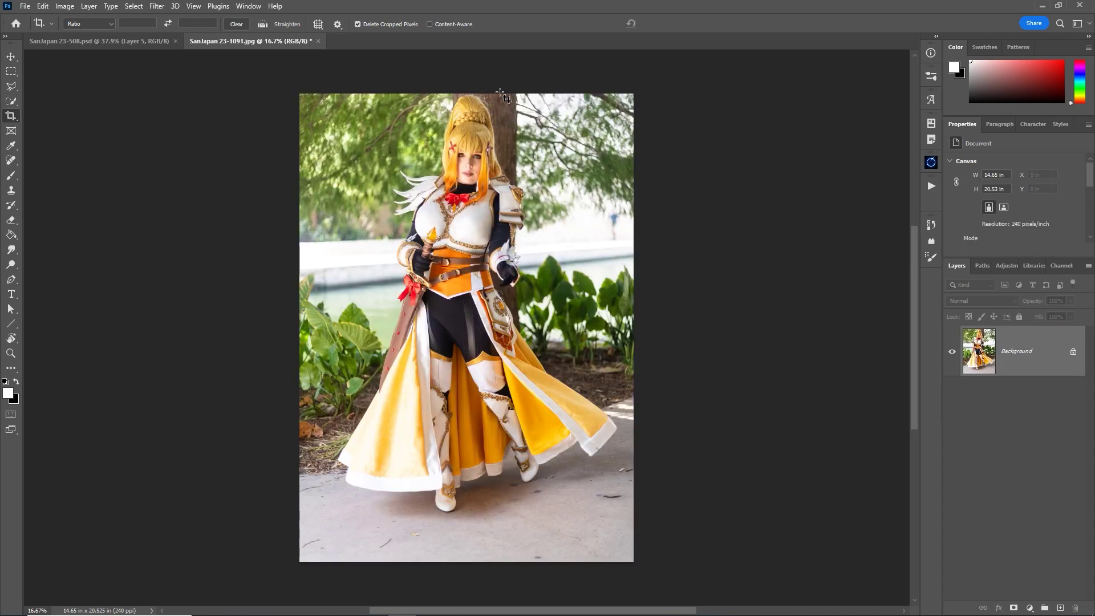
scroll(489, 110, "up", 1)
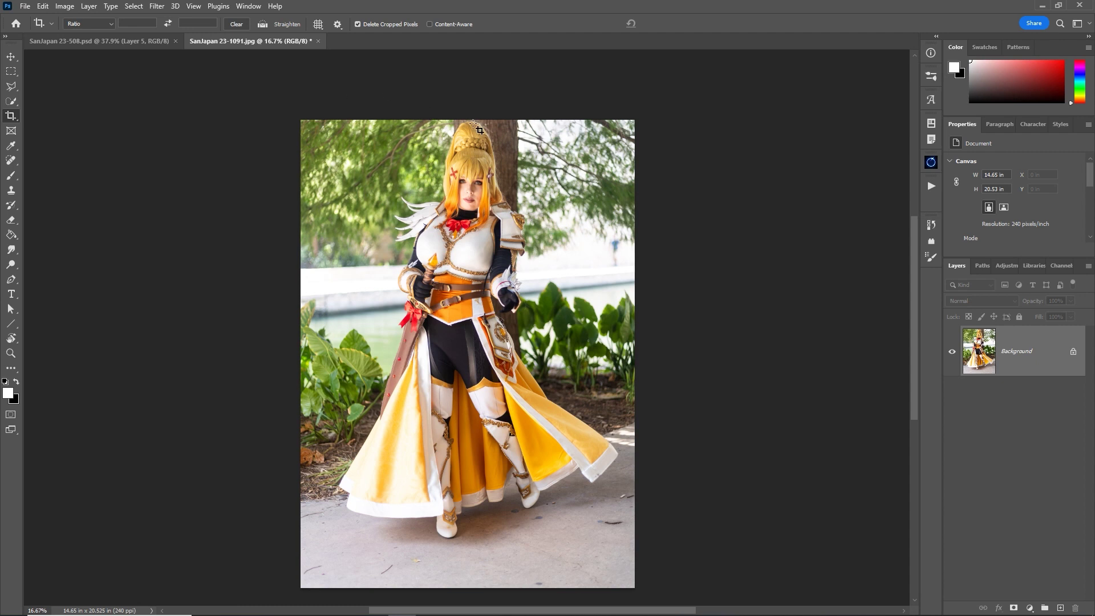
left_click(445, 137)
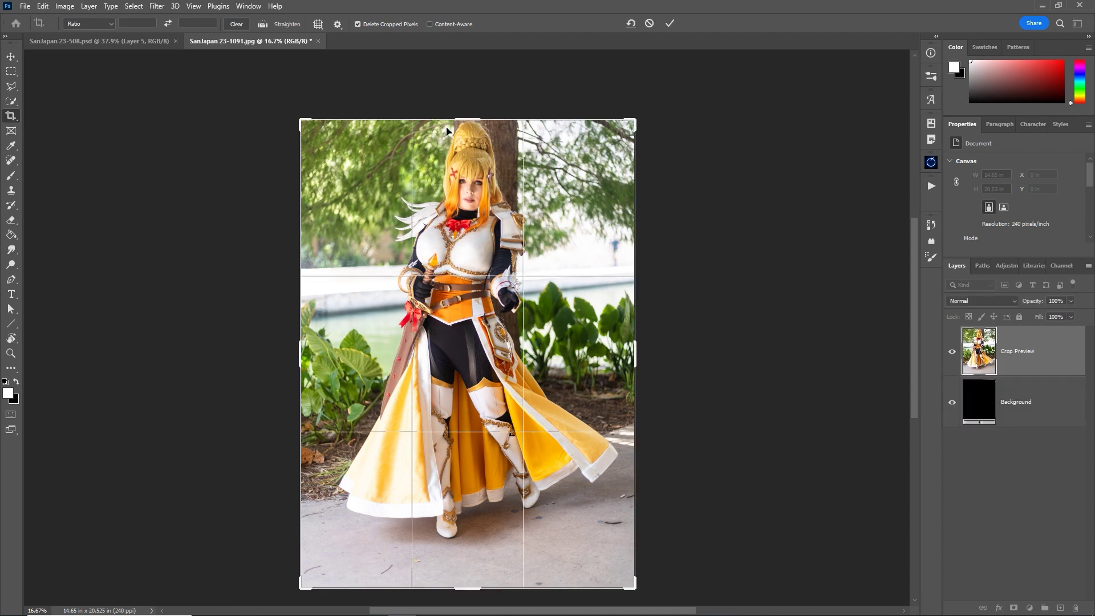
left_click_drag(468, 120, 472, 94)
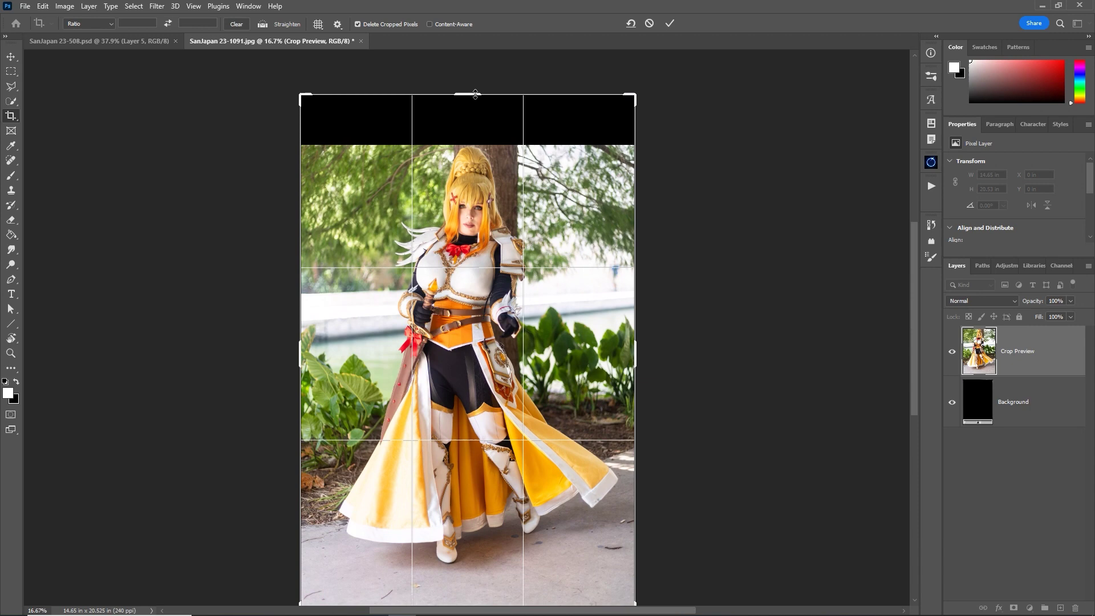
key("Return")
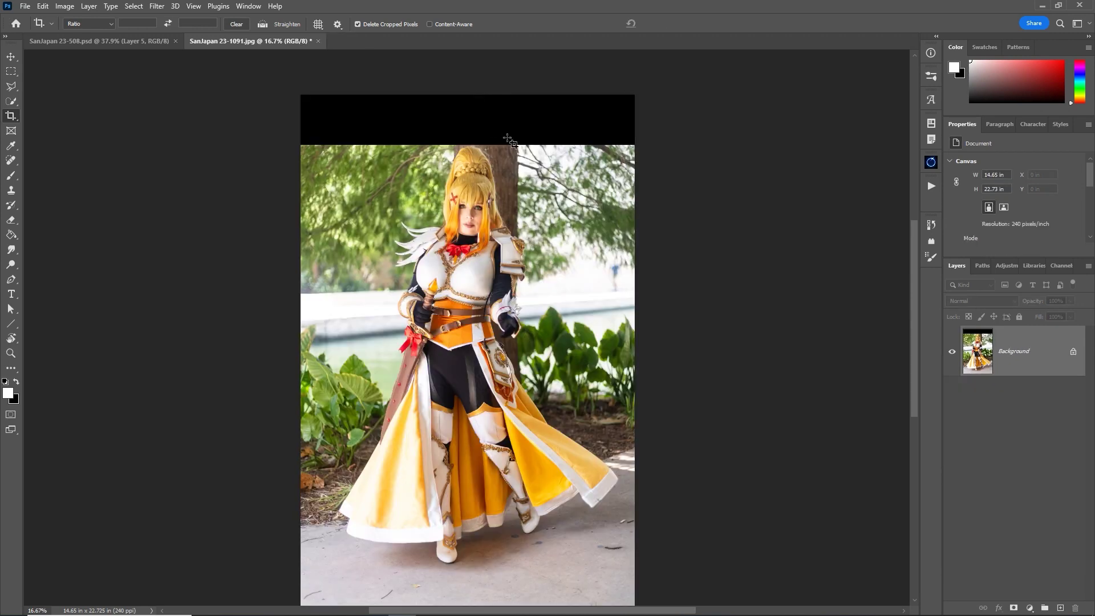
Select the black band above the photo and fill it with Content-Aware scenery.
scroll(507, 140, "up", 2)
key("m")
right_click(10, 74)
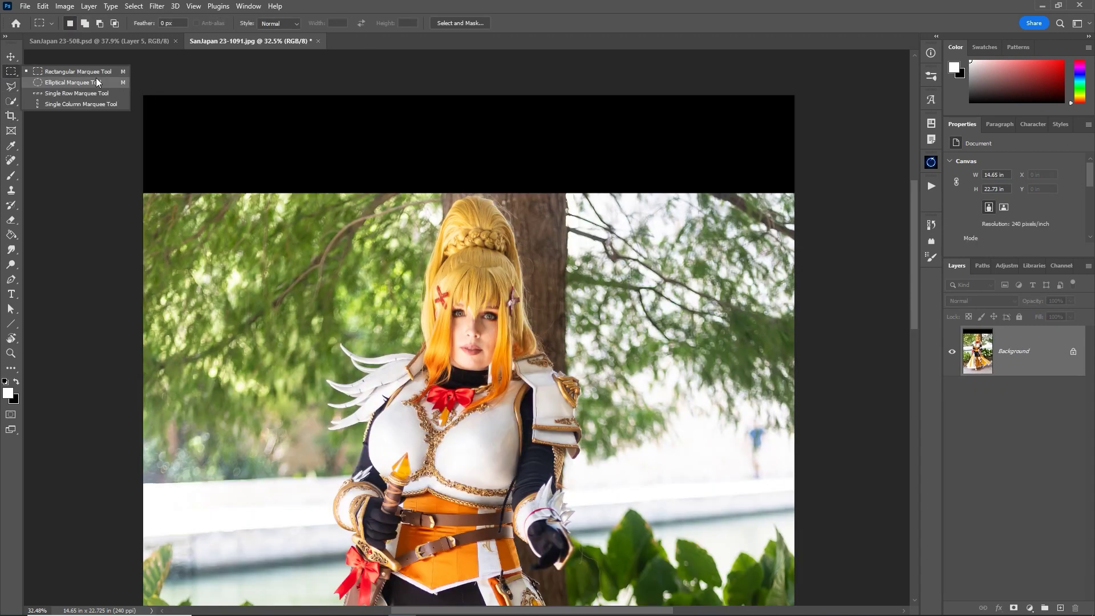
left_click(85, 73)
left_click_drag(137, 60, 895, 194)
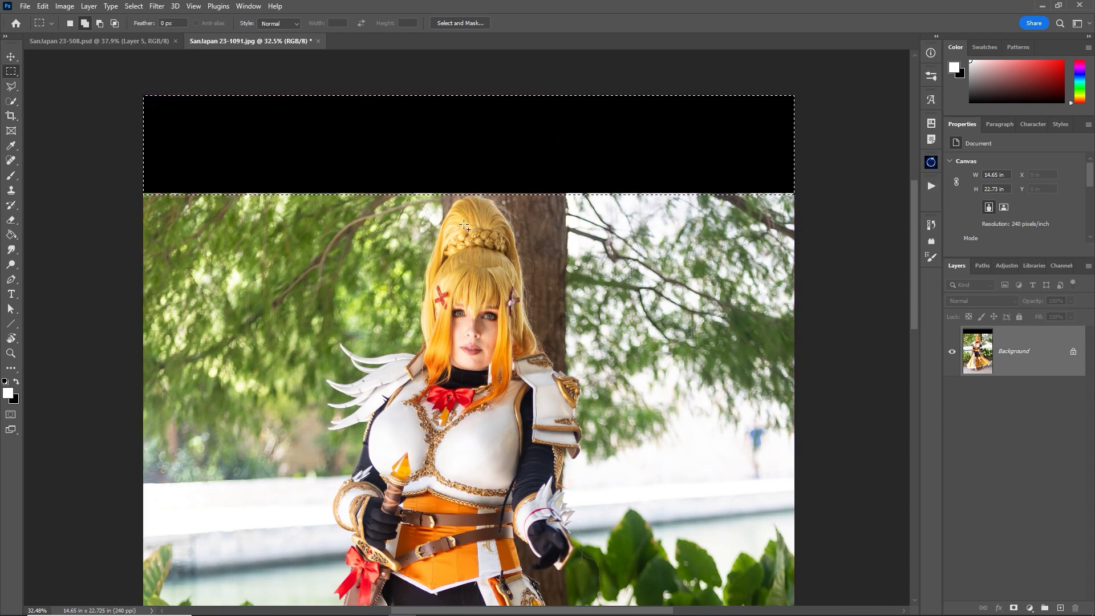
key("shift+F5")
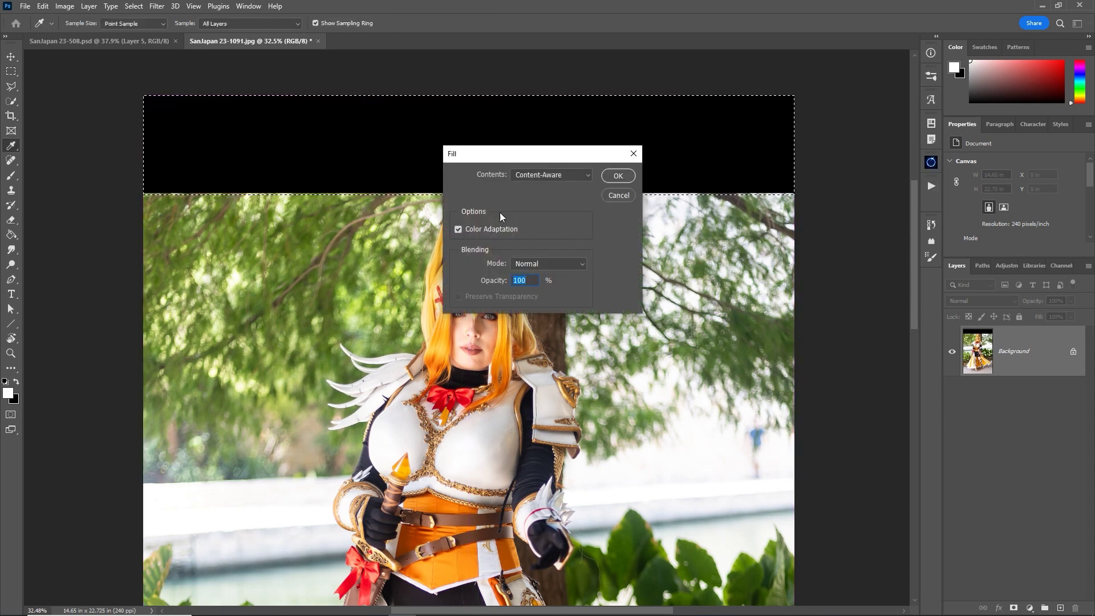
left_click(618, 176)
key("ctrl+d")
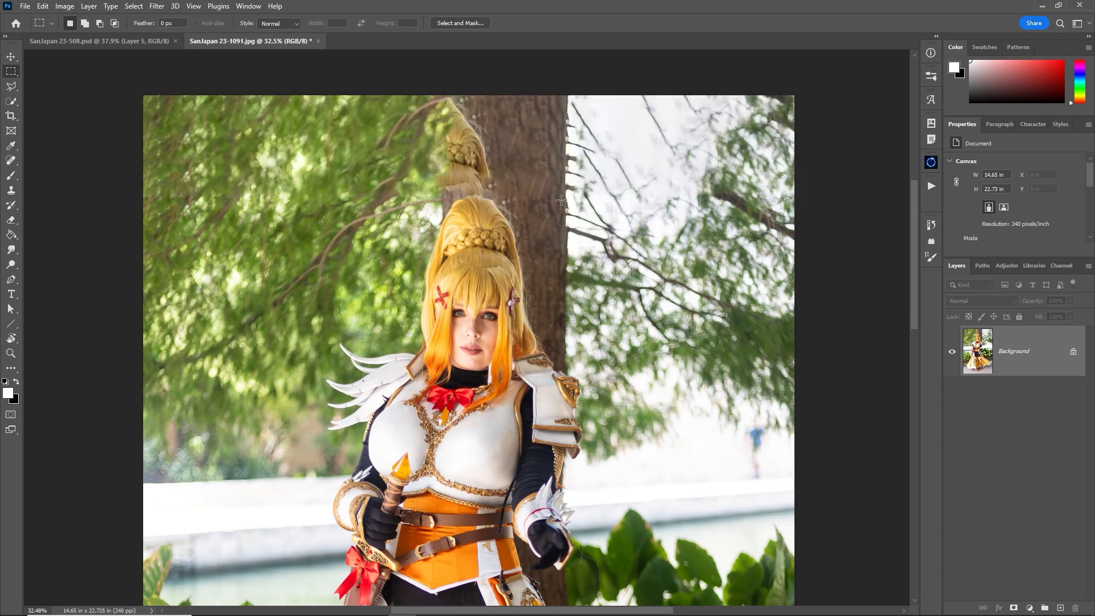
Clone tree-trunk texture over the duplicated hair tuft using a 300 px Clone Stamp brush.
key("s")
key("bracketright")
key("bracketright")
key("bracketright")
key("bracketright")
key("bracketright")
key("bracketright")
left_click(505, 114, "alt")
mouse_move(479, 171)
left_mouse_down()
mouse_move(463, 149)
mouse_move(464, 110)
mouse_move(469, 171)
mouse_move(454, 165)
mouse_move(456, 83)
mouse_move(456, 106)
left_mouse_up()
left_click(485, 135, "alt")
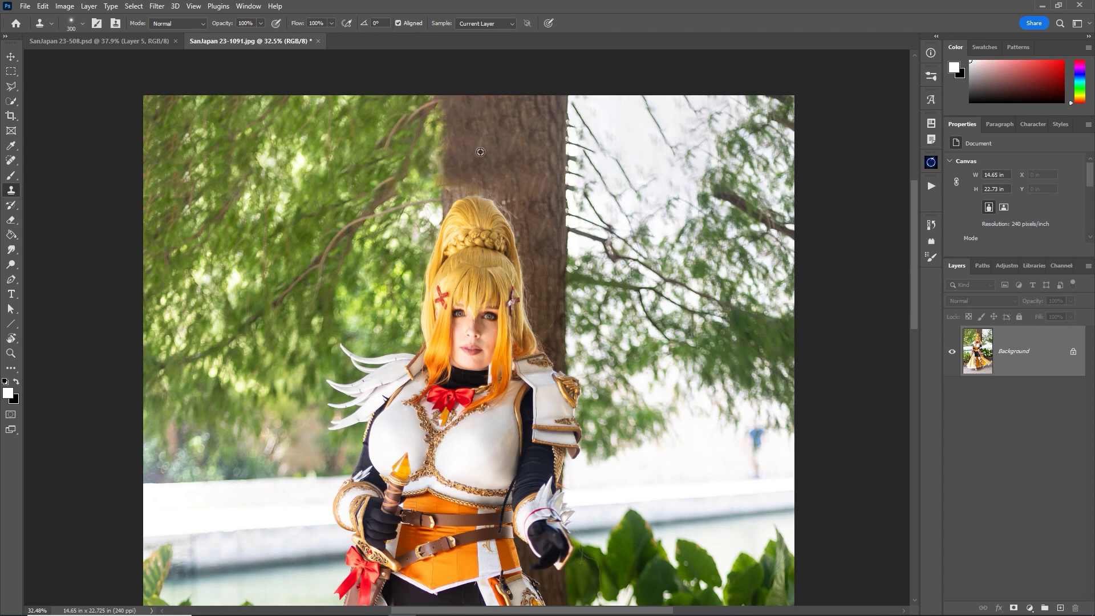
left_click_drag(440, 165, 434, 178)
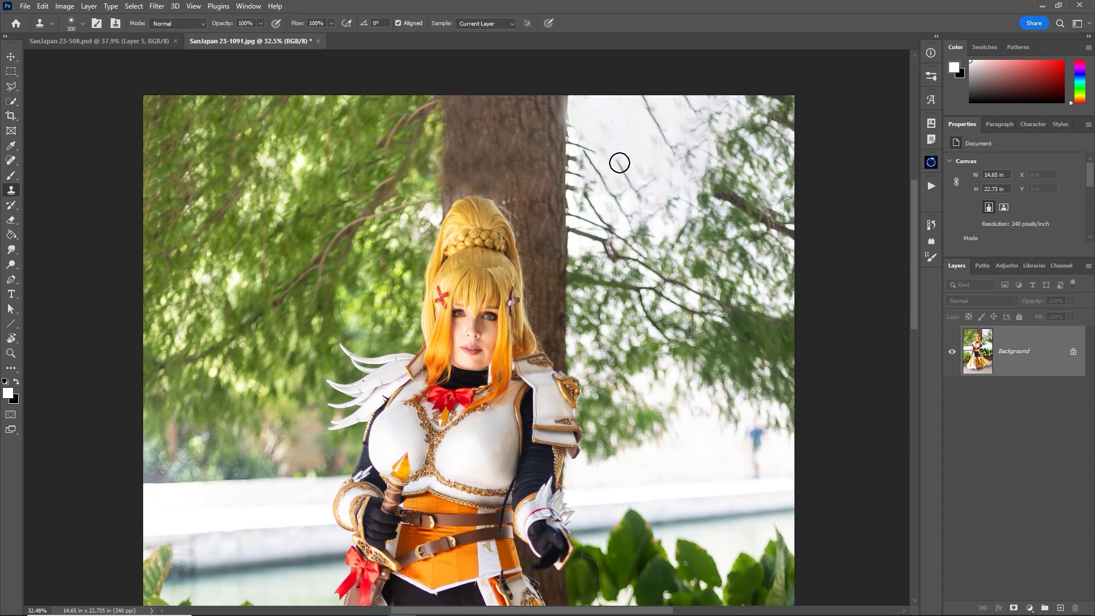
key("bracketleft")
key("bracketleft")
key("z")
left_click_drag(532, 191, 490, 197)
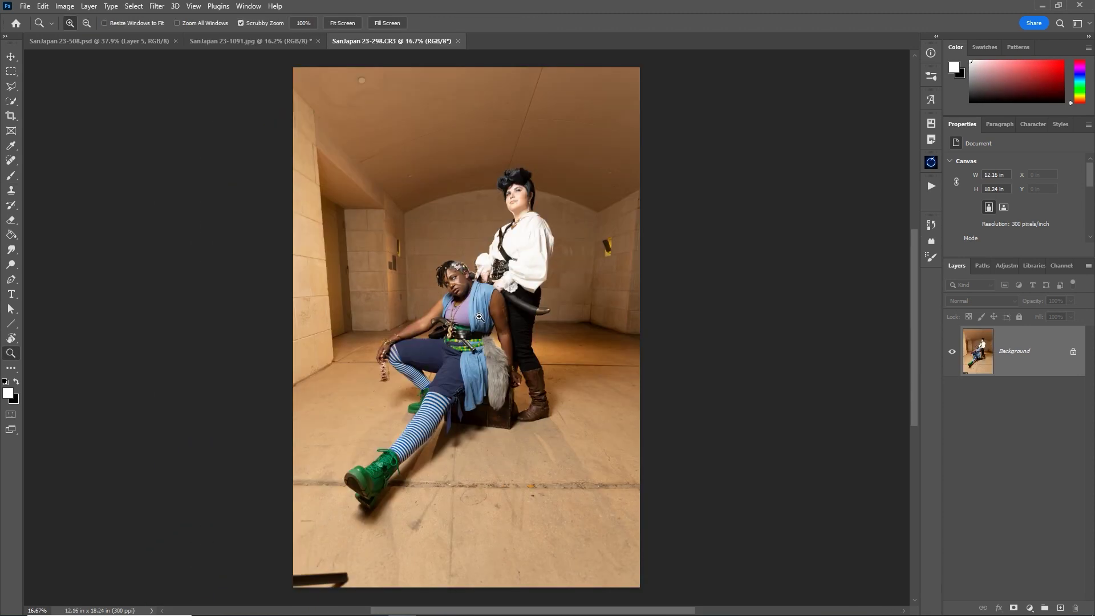
Outline the yellow wall fixture with the Polygonal Lasso and fill it away with surrounding wall.
key("l")
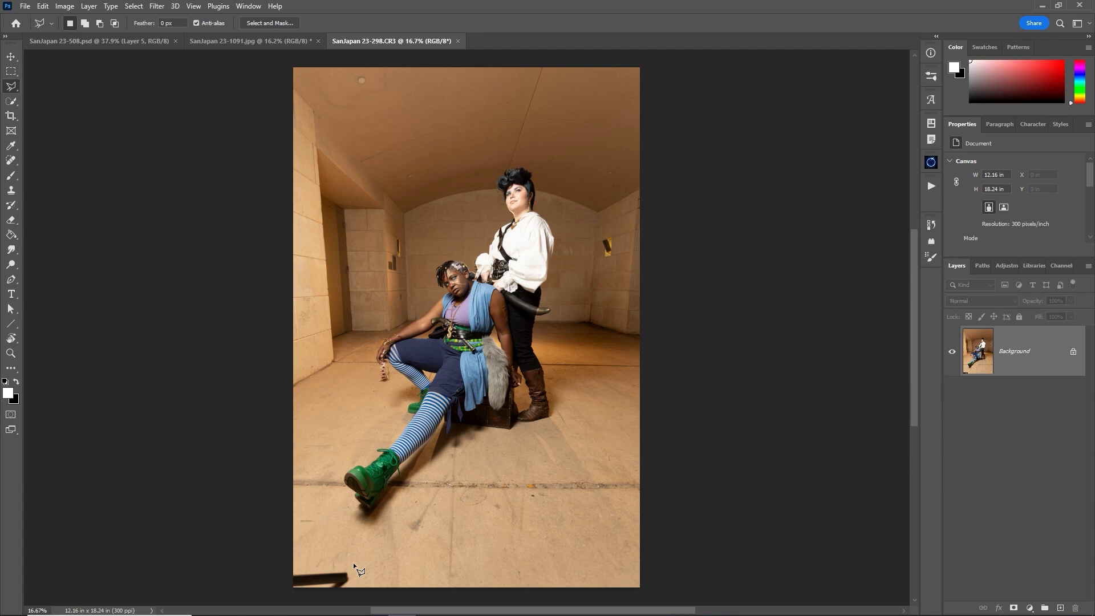
left_click_drag(398, 268, 447, 264)
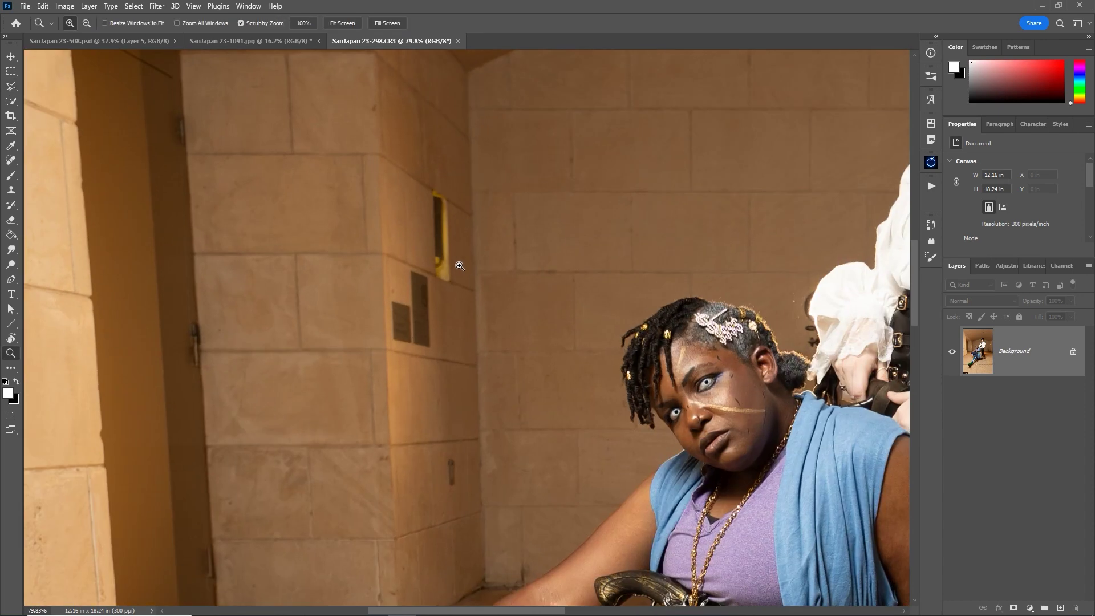
right_click(11, 87)
left_click(61, 98)
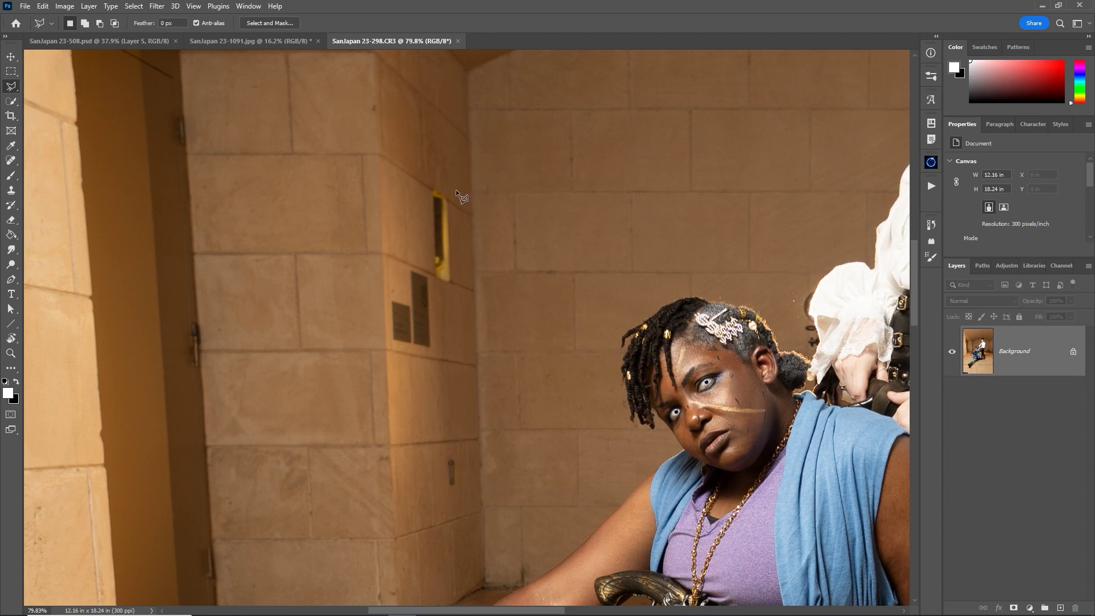
left_click(454, 191)
left_click(454, 191)
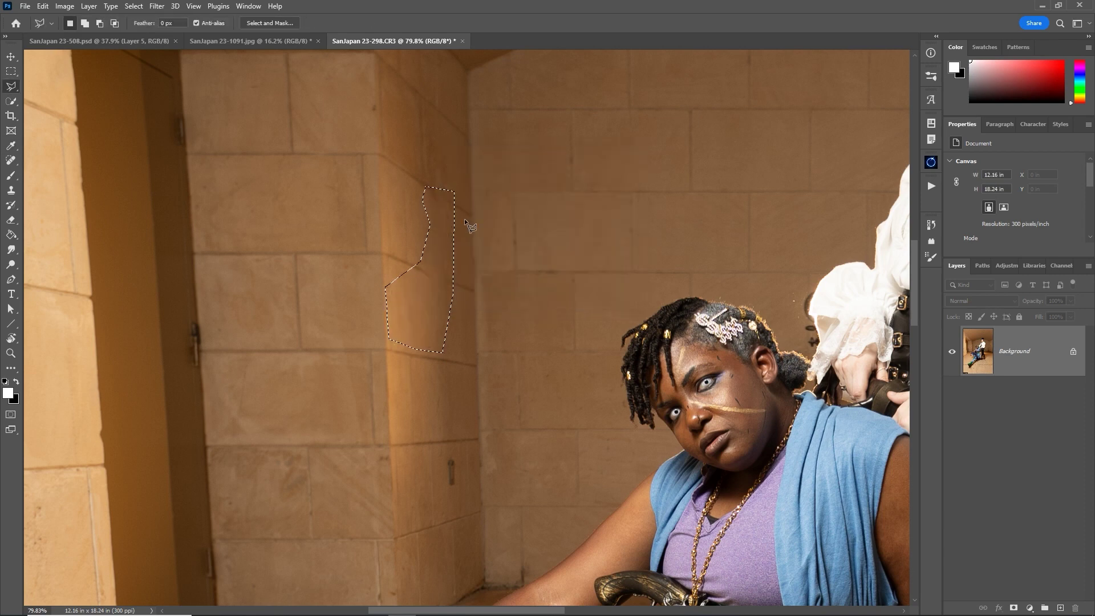
left_click_drag(719, 286, 401, 263)
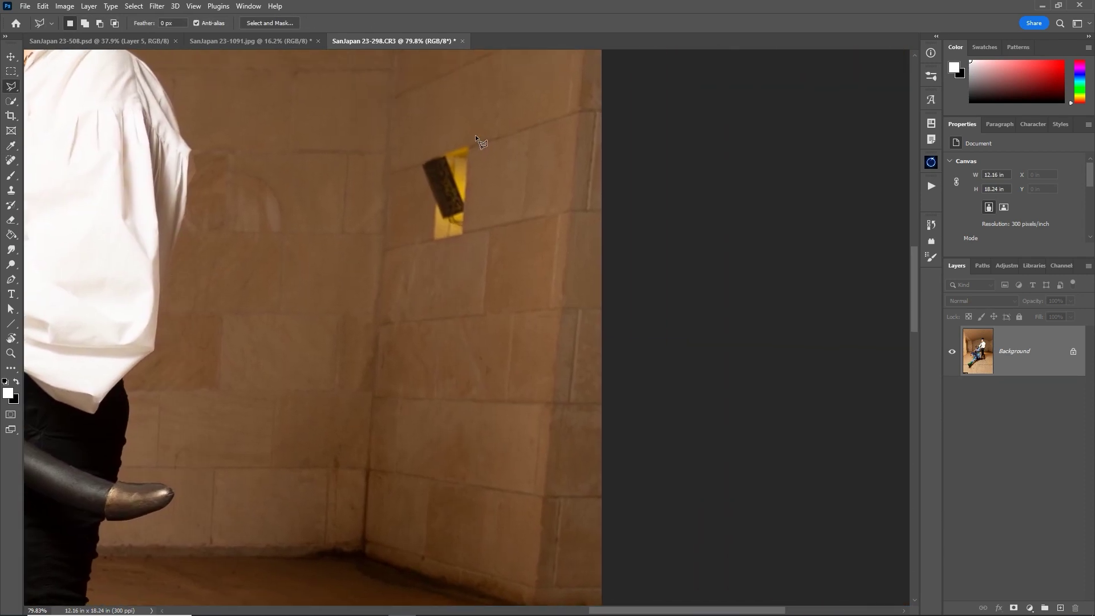
left_click(474, 244)
left_click(415, 148)
key("shift+Delete")
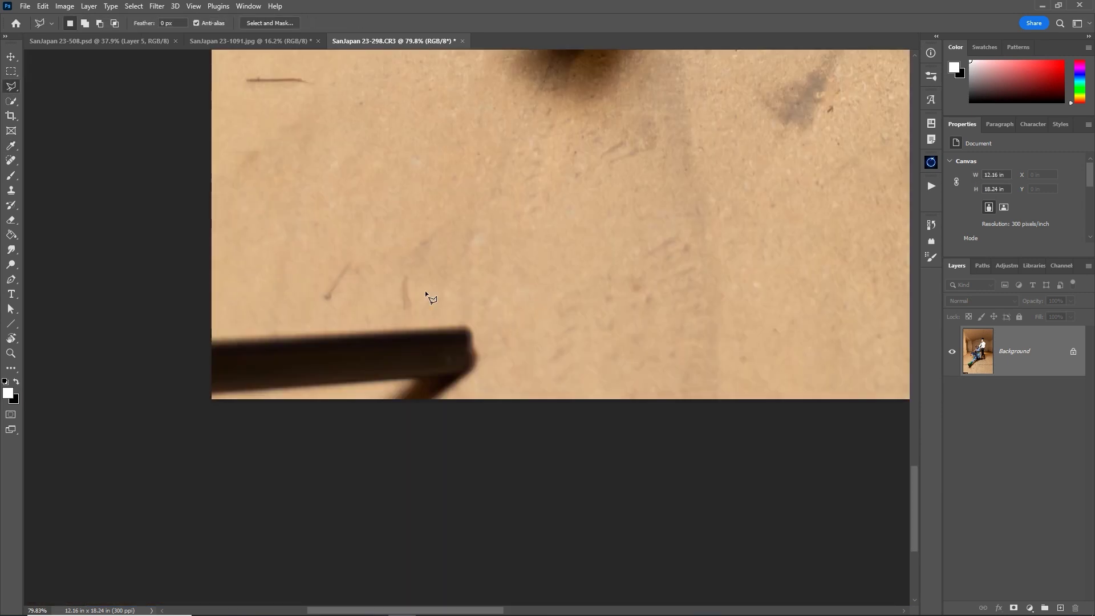
Outline the dark corner bar, fill it with matching background, deselect, and fit the photo on screen.
left_click(238, 285)
left_click(508, 301)
left_click(495, 390)
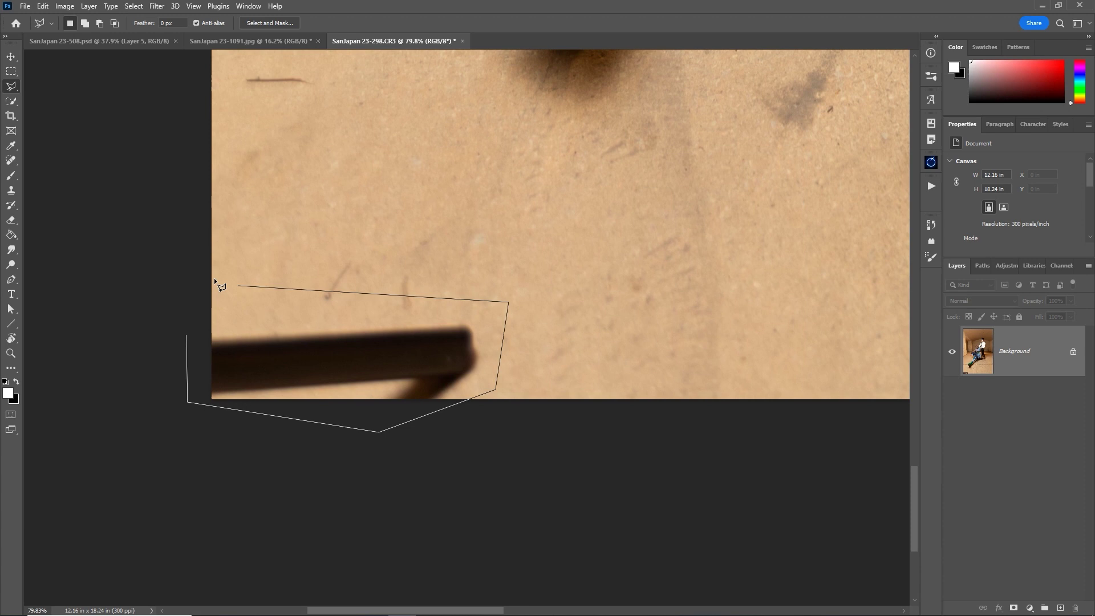
left_click(224, 269)
left_click(239, 286)
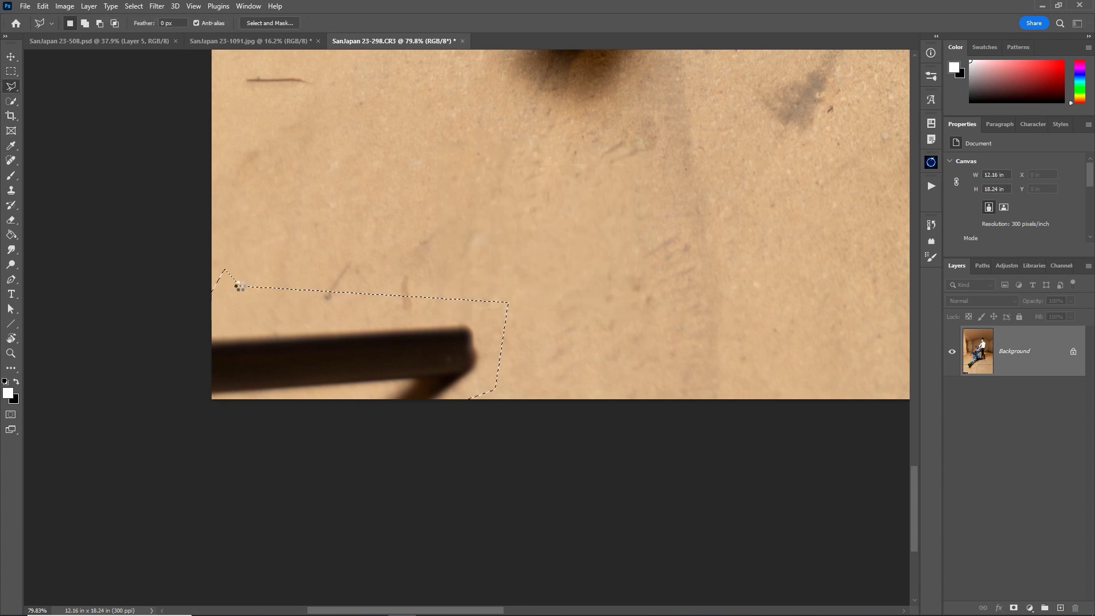
key("Delete")
key("ctrl+d")
key("z")
left_click(342, 23)
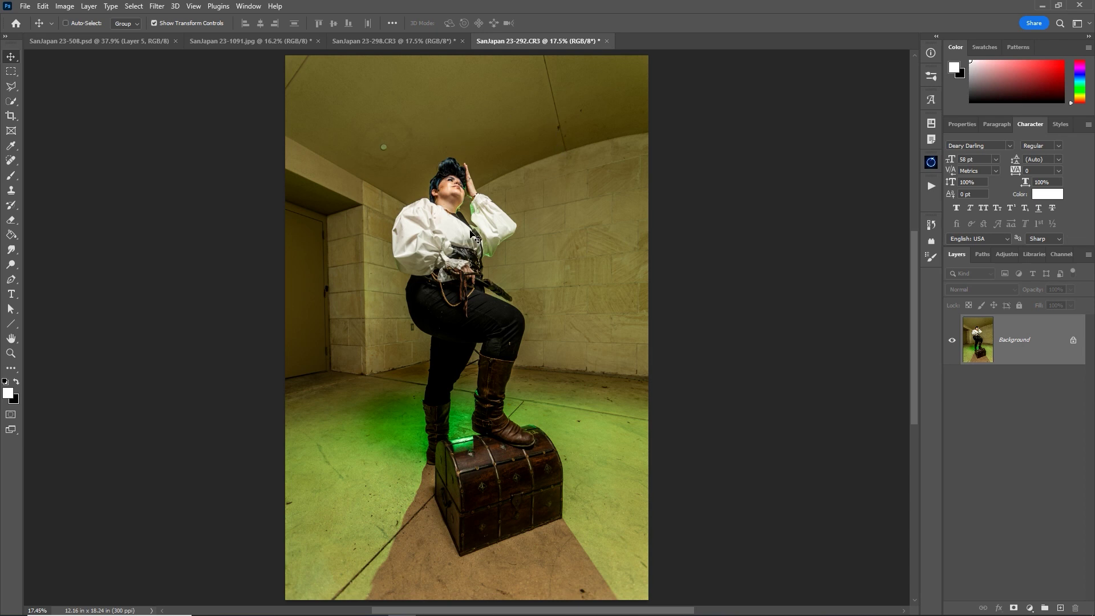
Paste the glassware image, enlarge it, and darken it with Levels to a 196 black point.
key("ctrl+v")
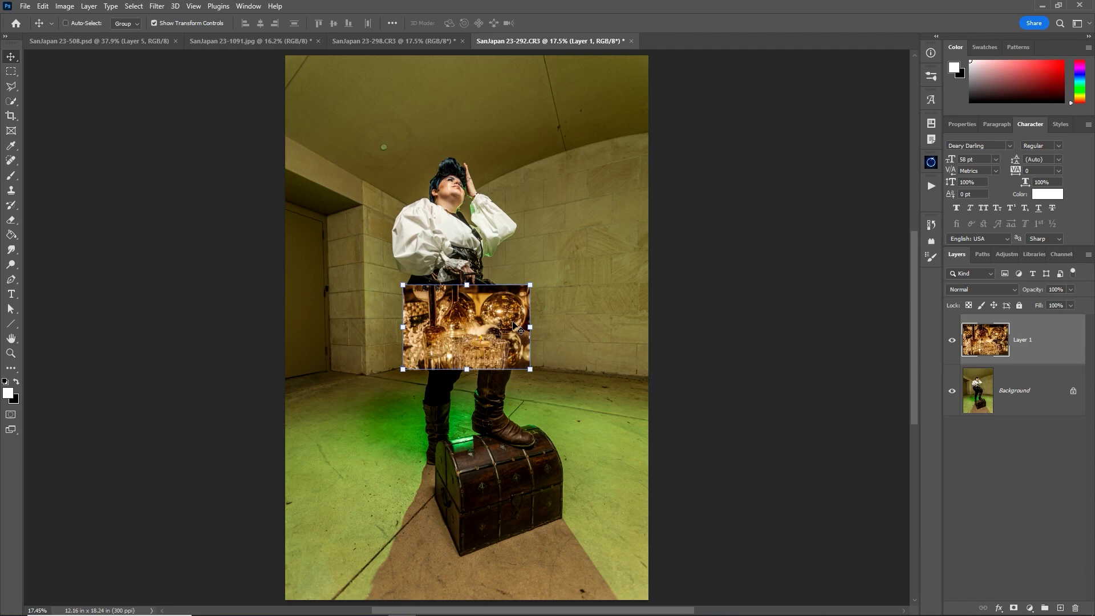
left_click_drag(524, 326, 563, 337)
key("Return")
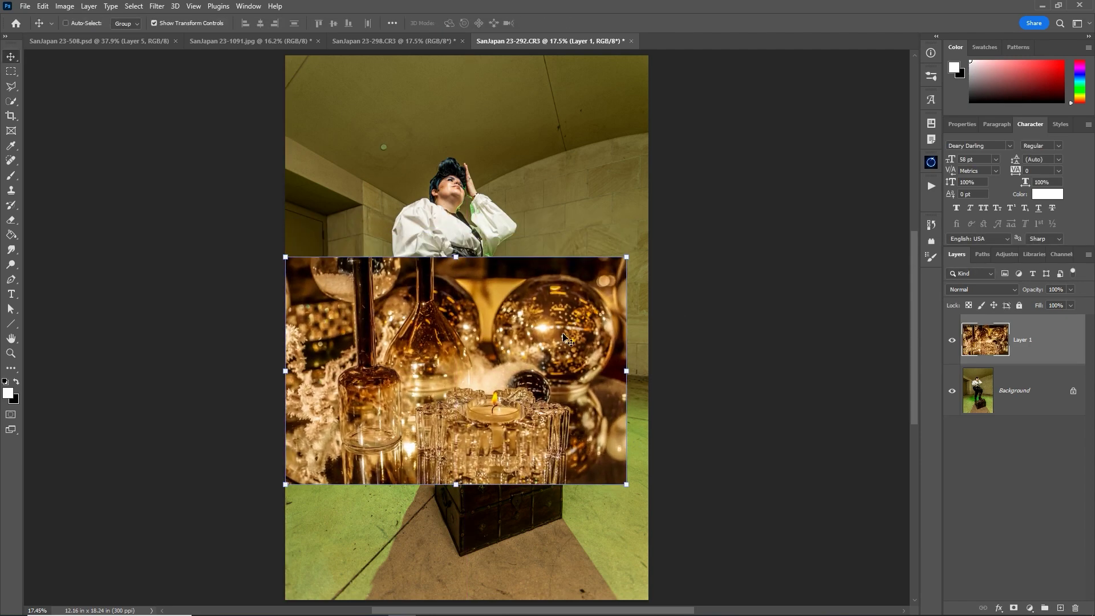
key("ctrl+l")
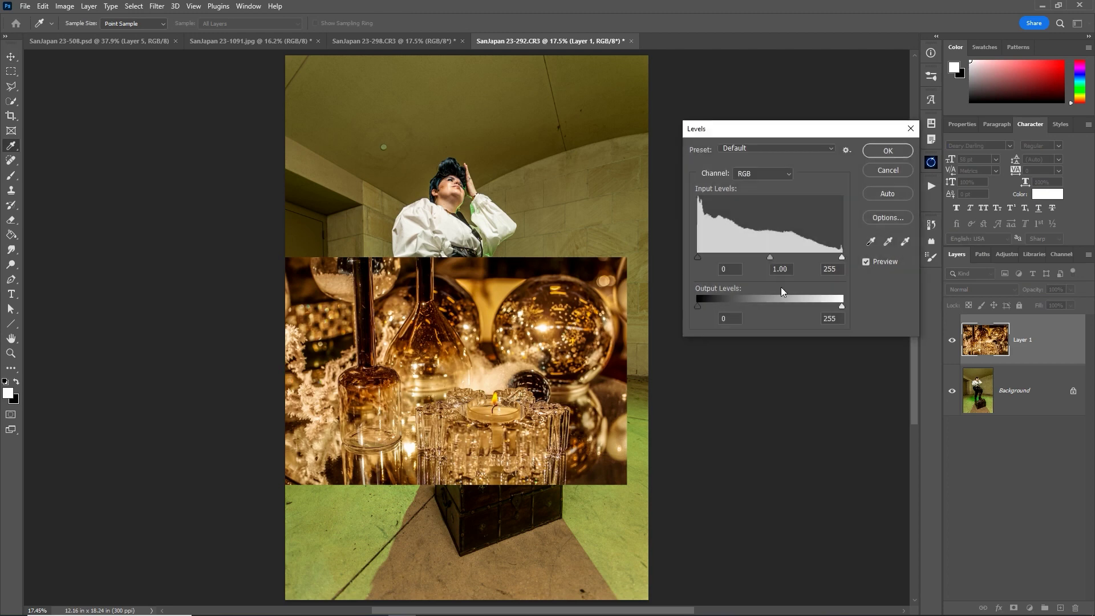
left_click_drag(699, 256, 809, 257)
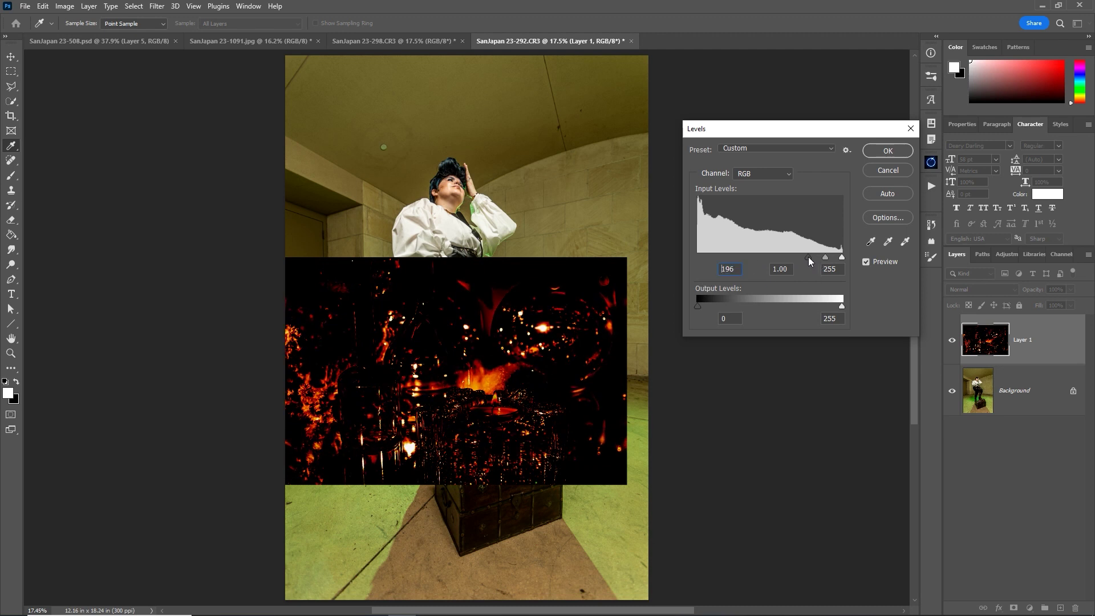
left_click(887, 151)
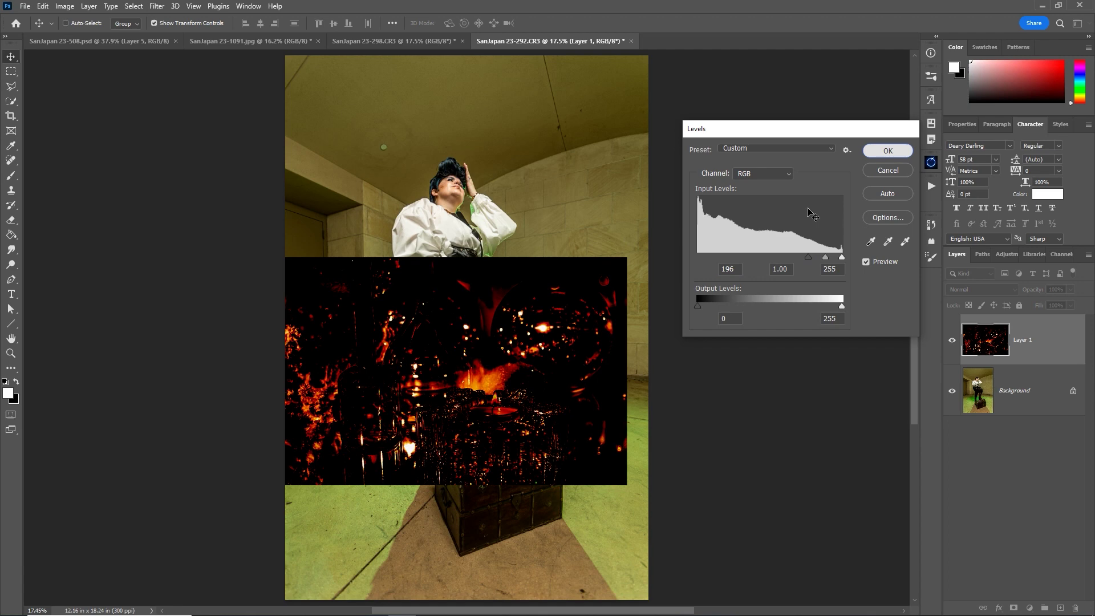
Stretch the spark overlay to the photo's full width and set its blend mode to Screen.
left_click_drag(635, 367, 658, 354)
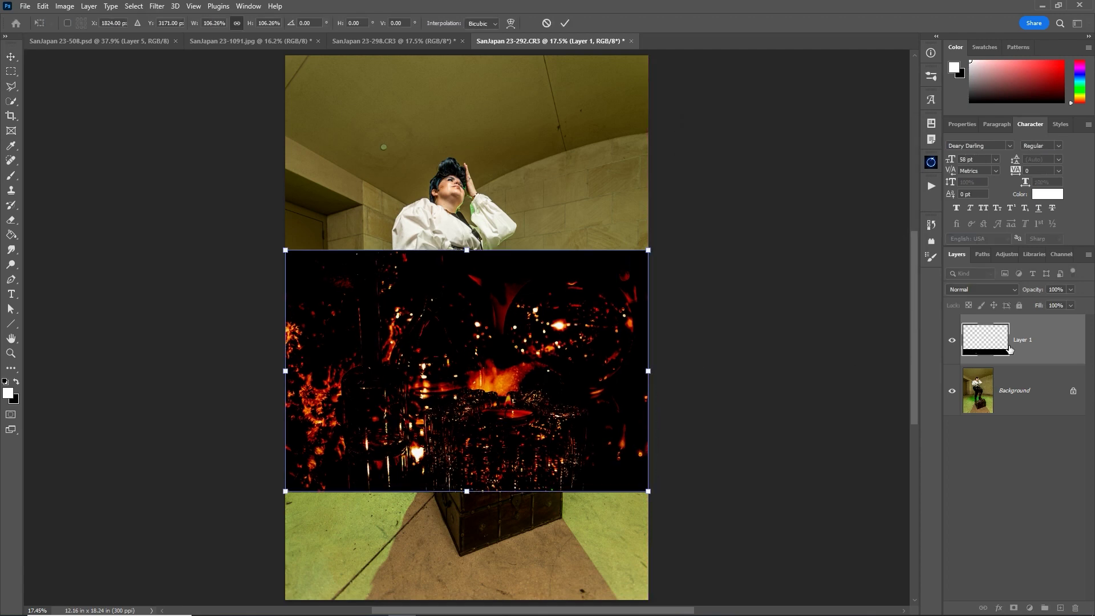
left_click(1010, 291)
left_click(968, 385)
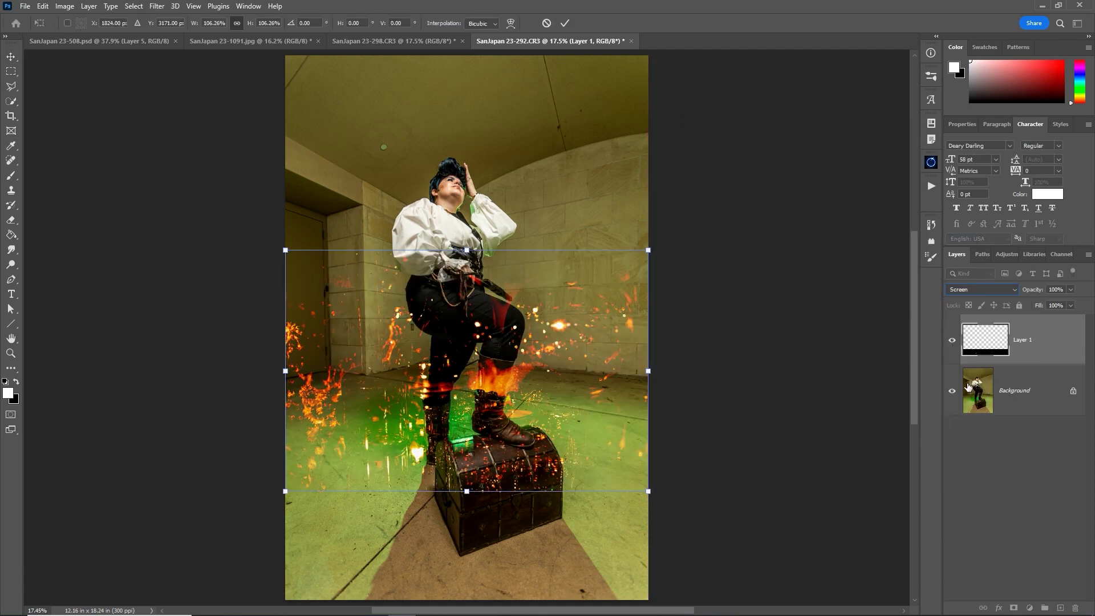
key("Return")
Apply a Field Blur to the spark overlay with Blur 294 px, Light Bokeh 60%, Bokeh Color 75%.
left_click(157, 7)
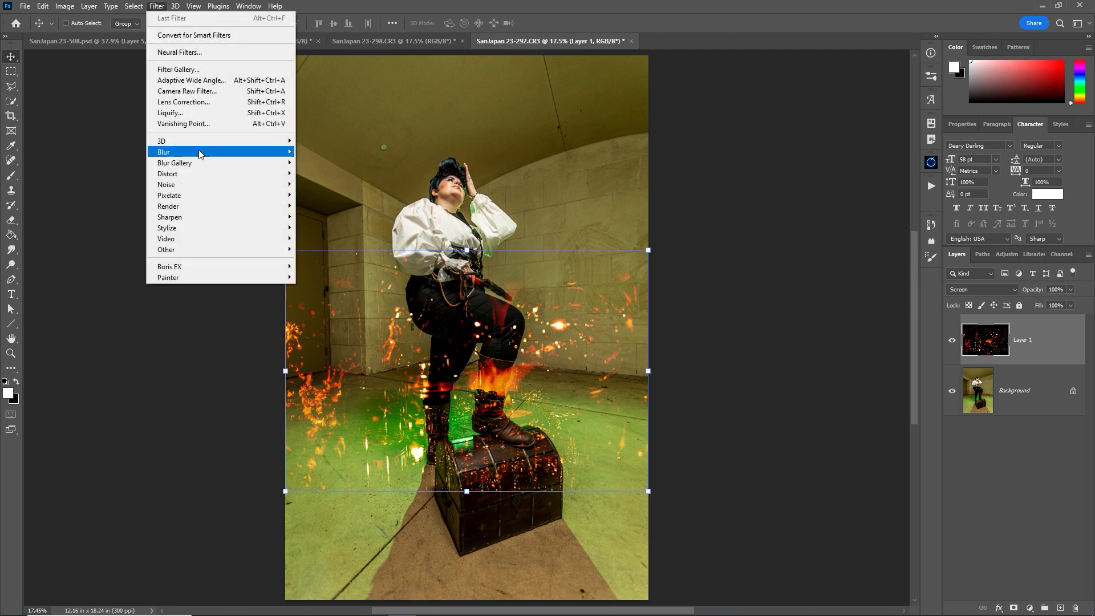
mouse_move(200, 163)
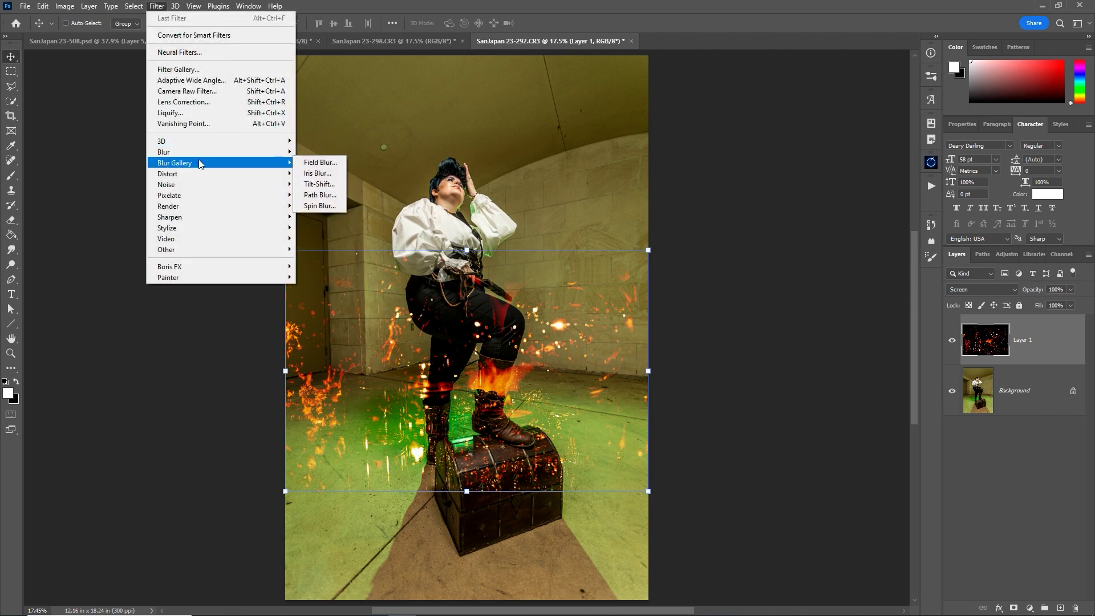
left_click(311, 162)
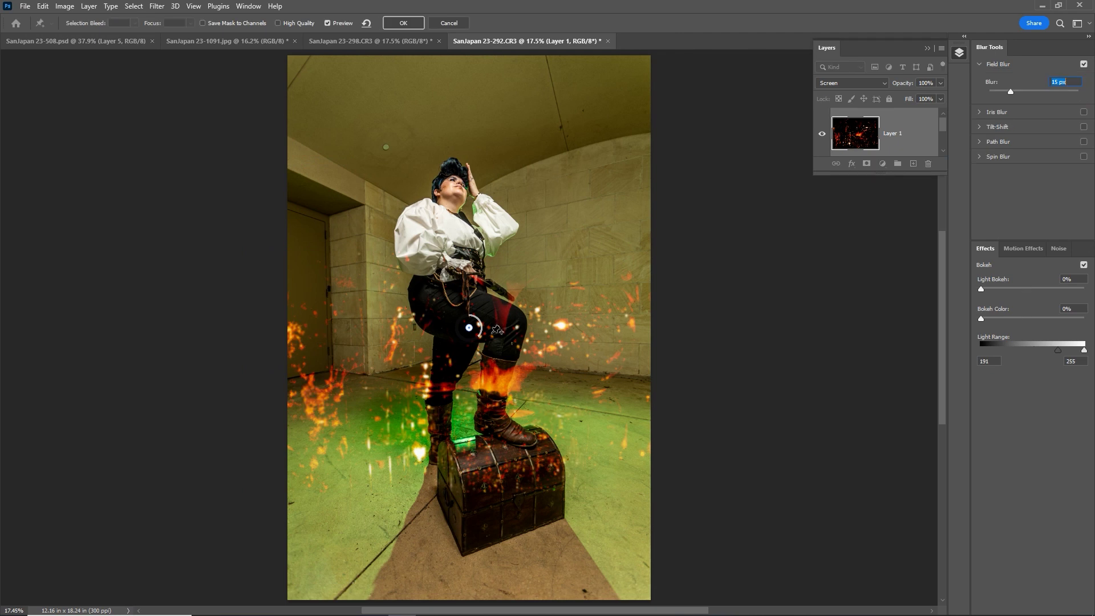
left_click_drag(483, 340, 459, 308)
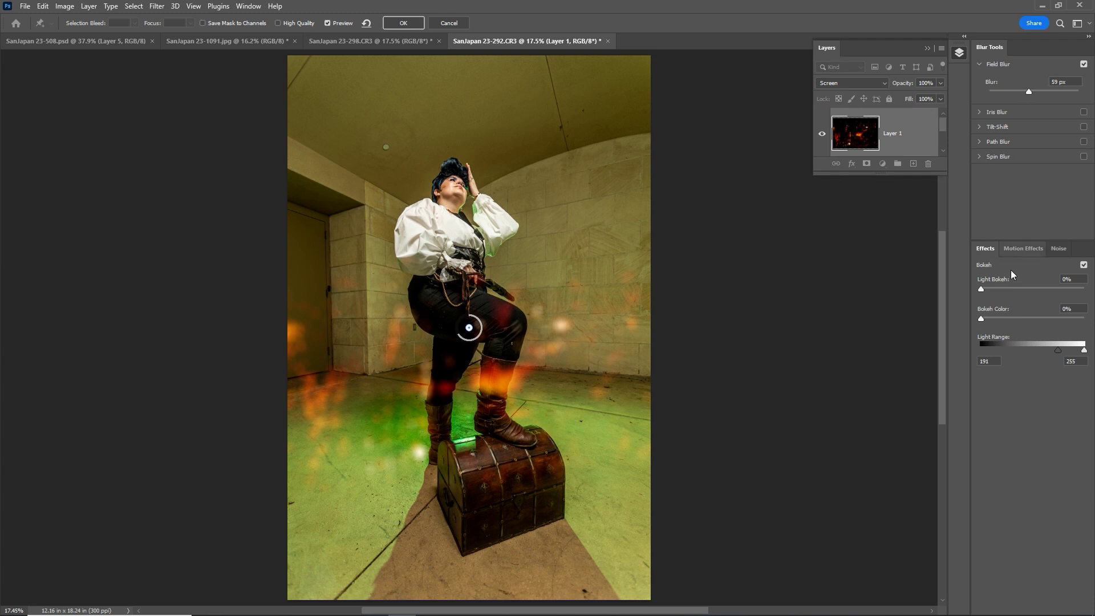
left_click_drag(1008, 289, 1042, 288)
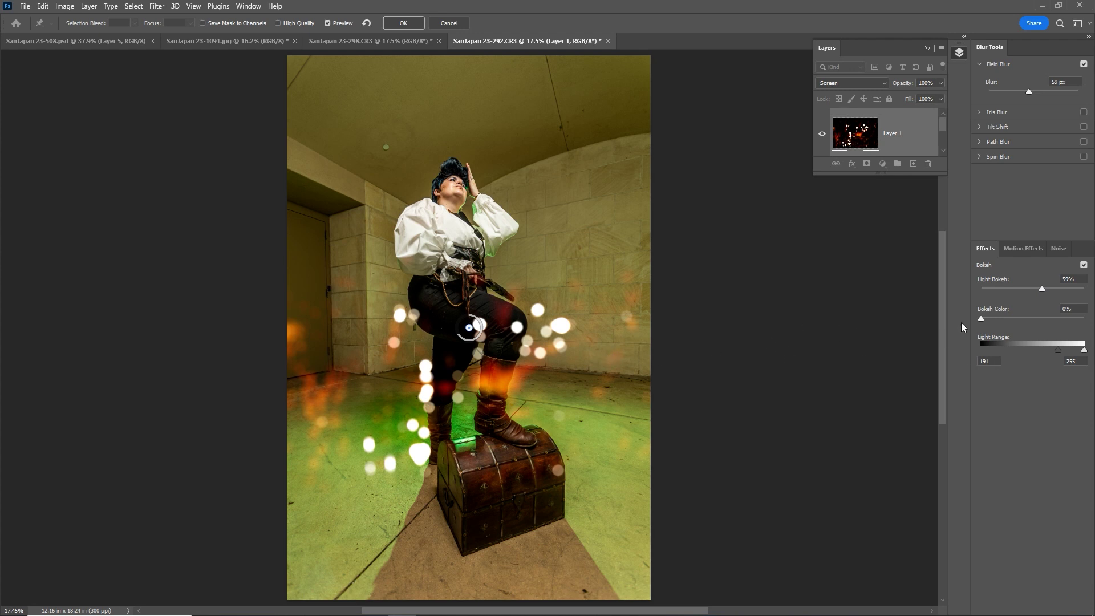
left_click_drag(989, 320, 1062, 358)
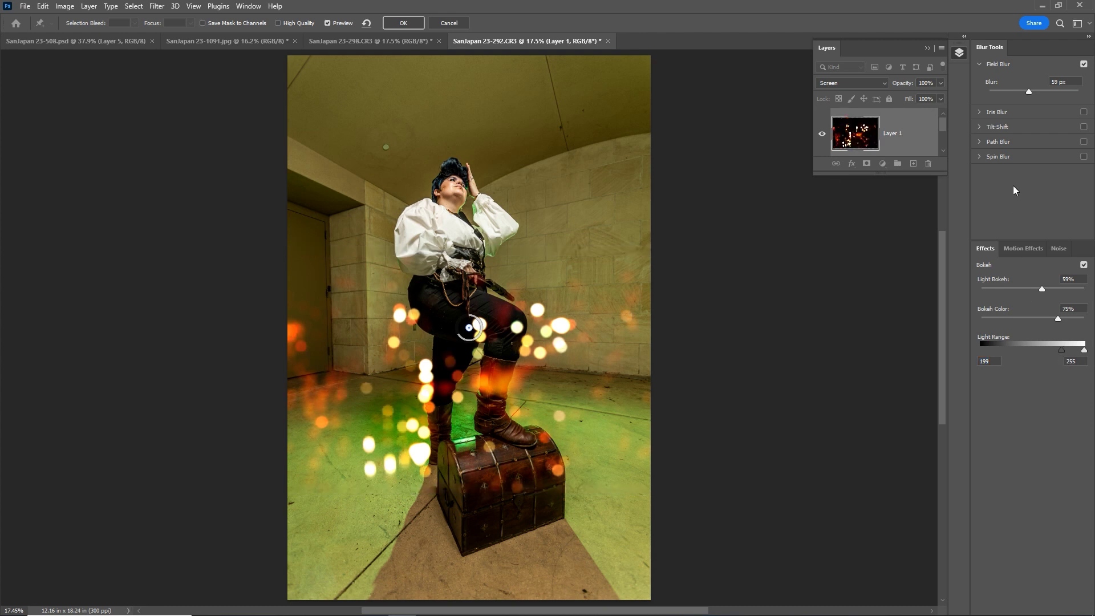
left_click_drag(1032, 91, 1064, 91)
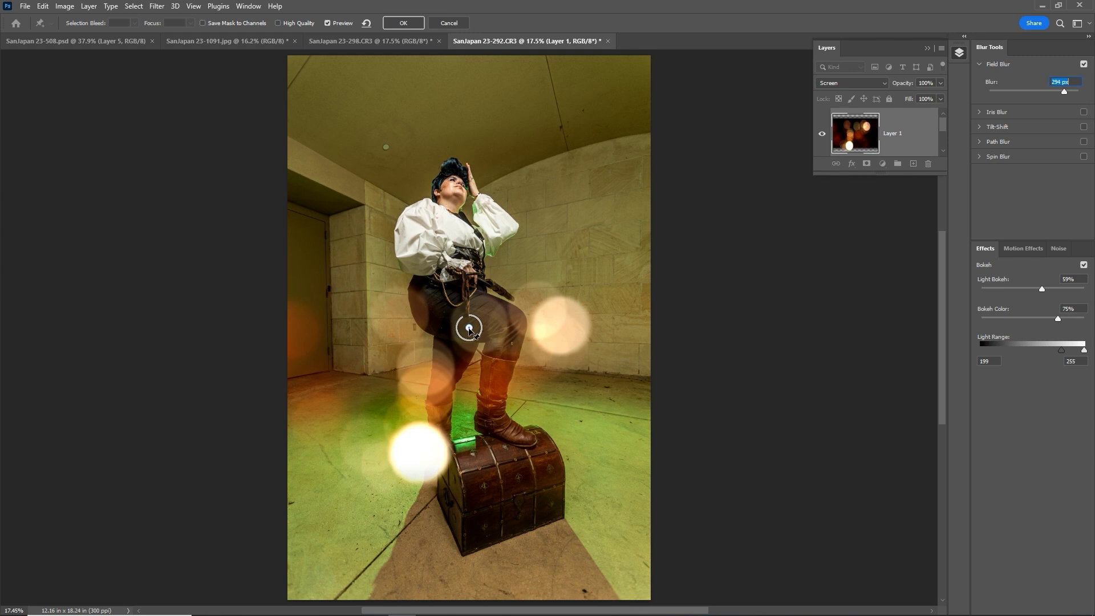
mouse_move(1051, 289)
left_mouse_down()
mouse_move(1063, 288)
mouse_move(1052, 289)
left_mouse_up()
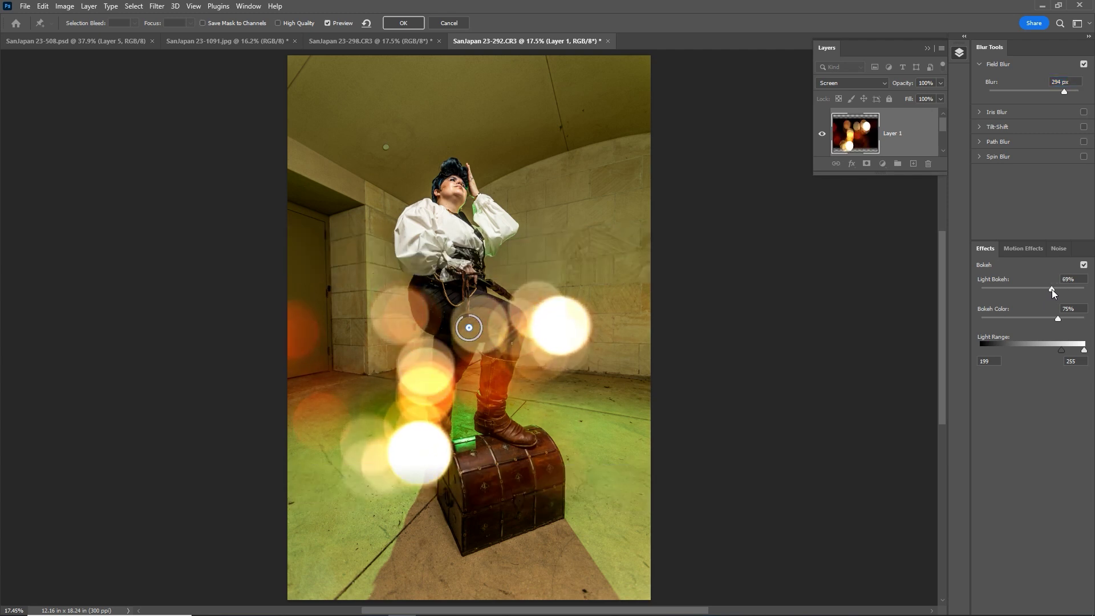
left_click_drag(1051, 289, 1041, 289)
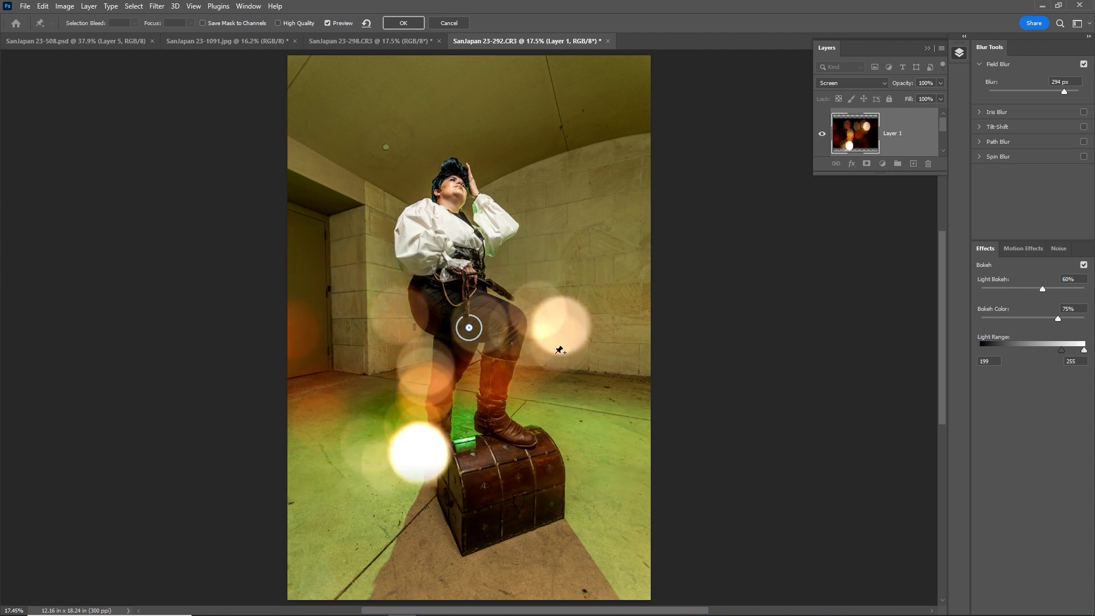
Discard the Field Blur and start a 123 px Tilt-Shift blur focused around the figure's chest.
left_click(448, 23)
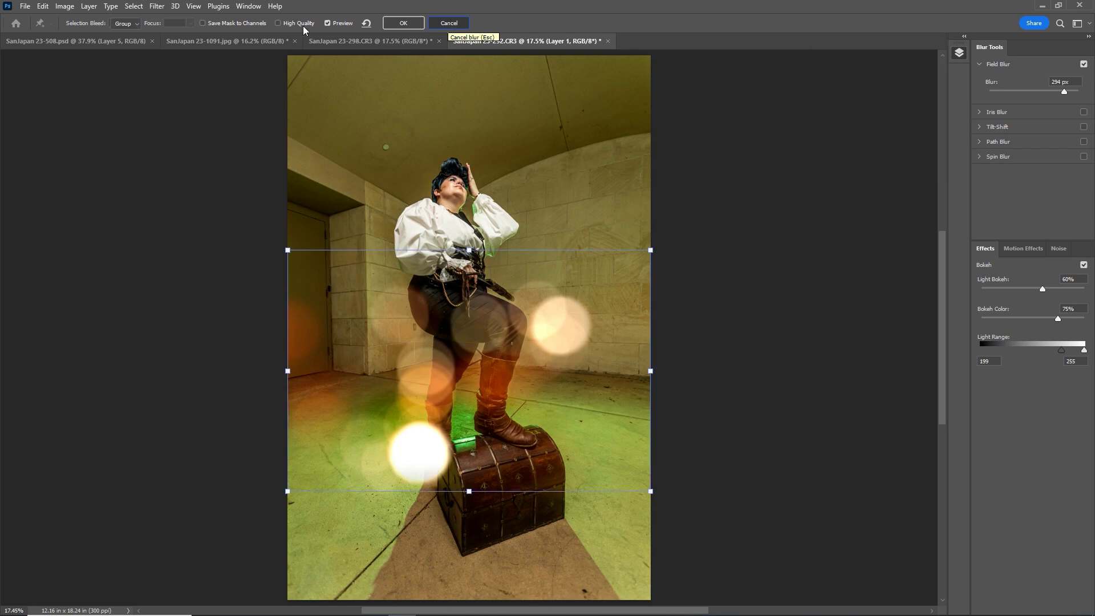
left_click(156, 6)
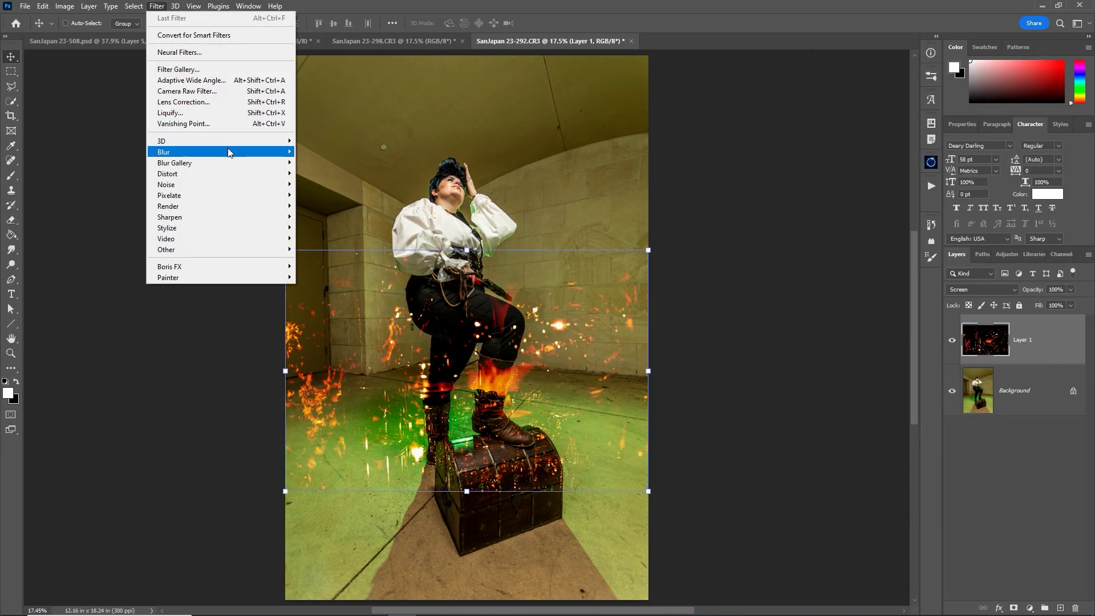
mouse_move(228, 162)
left_click(327, 189)
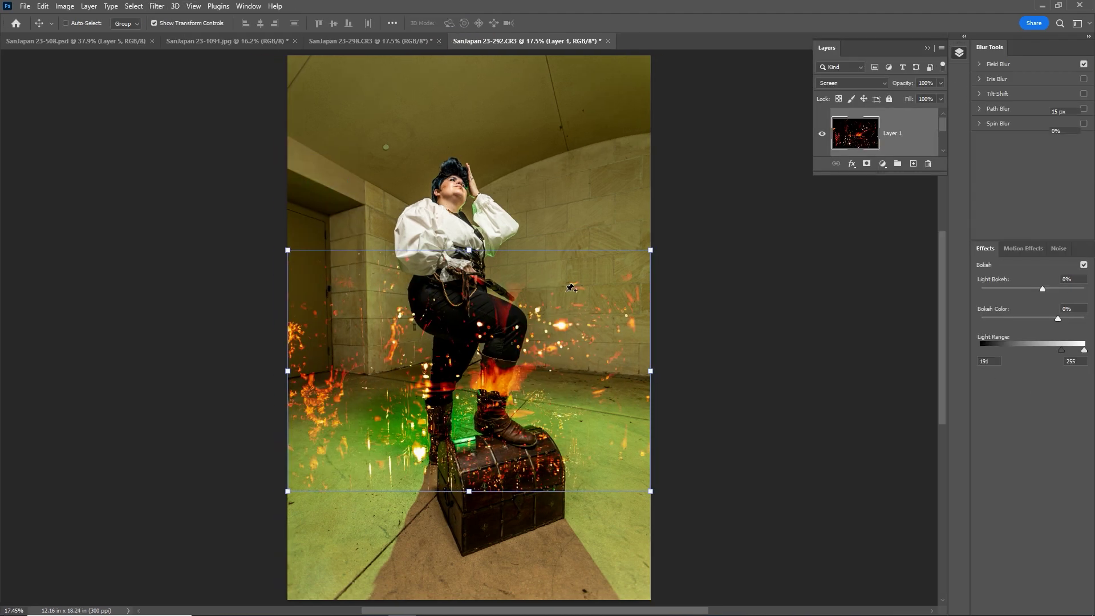
left_click_drag(469, 327, 488, 226)
mouse_move(514, 289)
left_mouse_down()
mouse_move(514, 306)
mouse_move(515, 293)
left_mouse_up()
left_click_drag(518, 419, 510, 474)
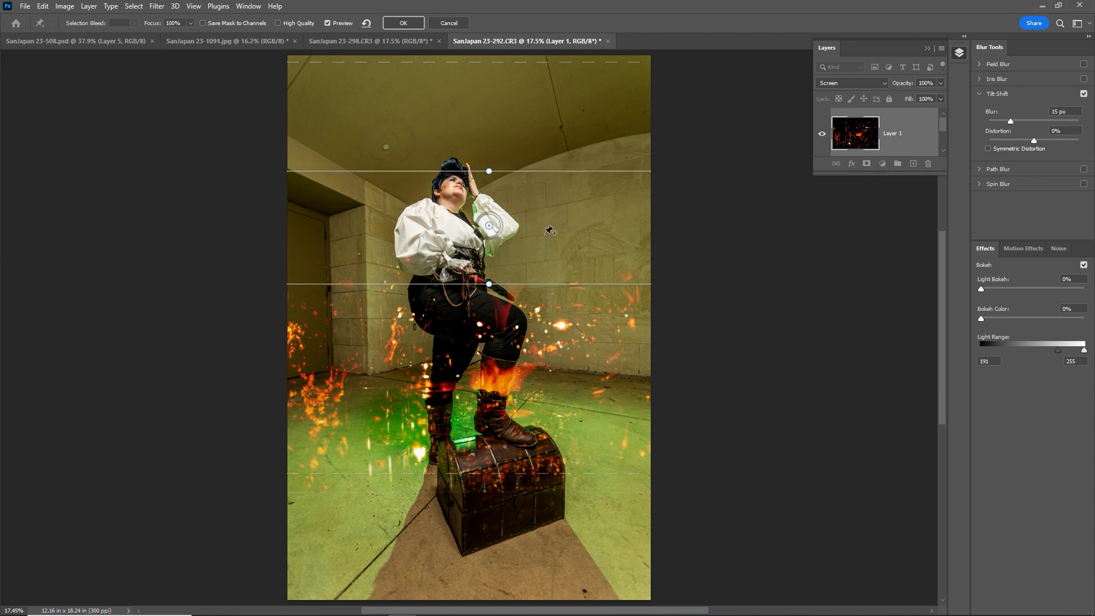
left_click_drag(1022, 121, 1074, 121)
left_click_drag(517, 285, 521, 258)
left_click_drag(1074, 121, 1039, 122)
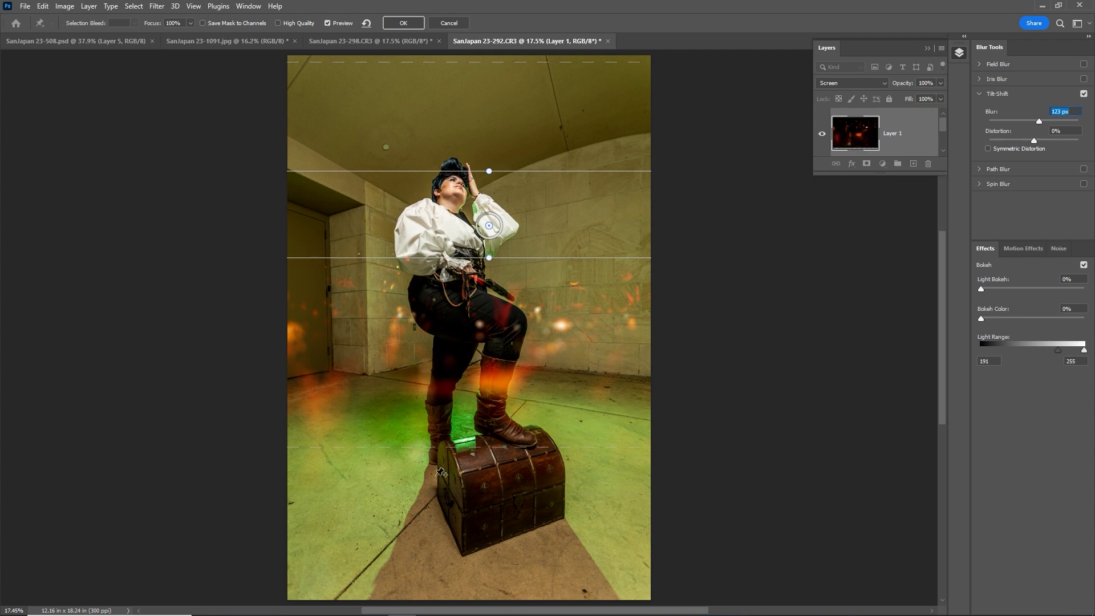
Tilt the Tilt-Shift focus band diagonally and move it toward the upper right.
left_click_drag(450, 448, 498, 329)
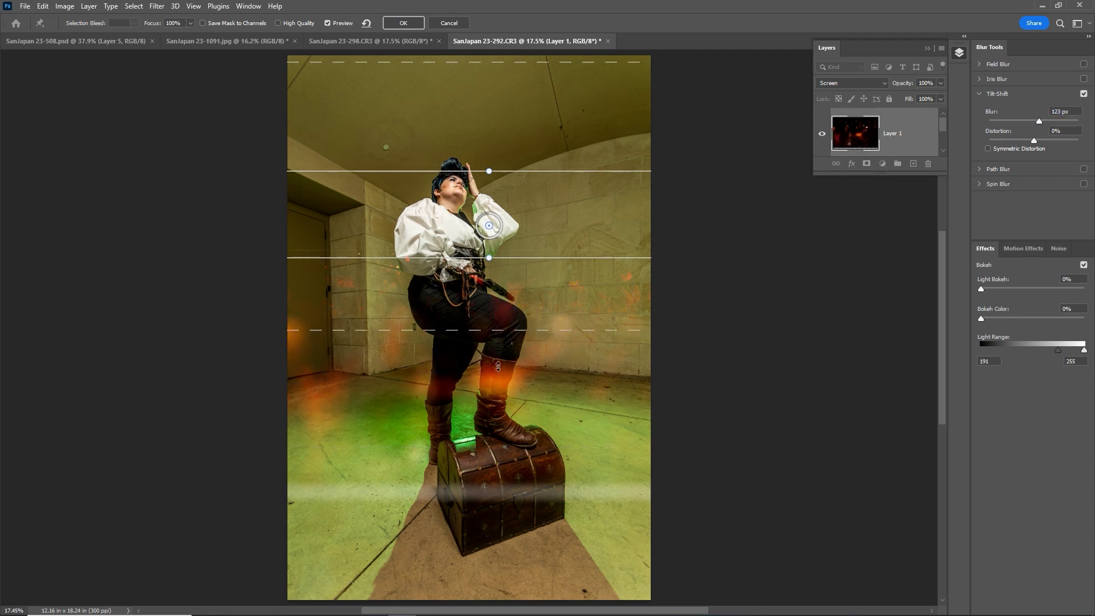
left_click_drag(488, 258, 455, 262)
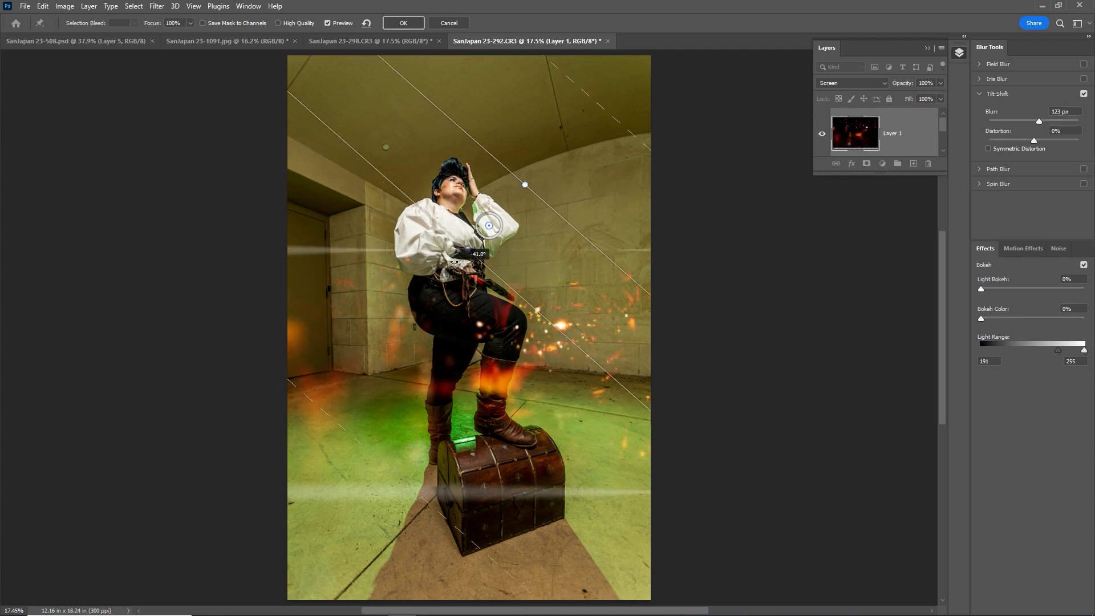
left_click_drag(489, 225, 461, 353)
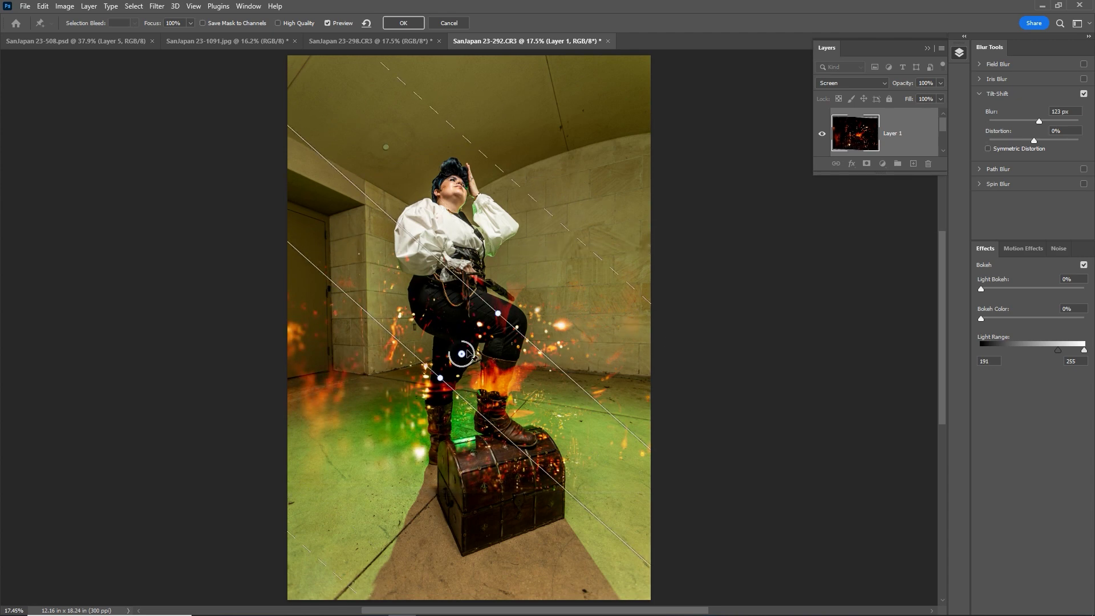
left_click_drag(461, 353, 620, 191)
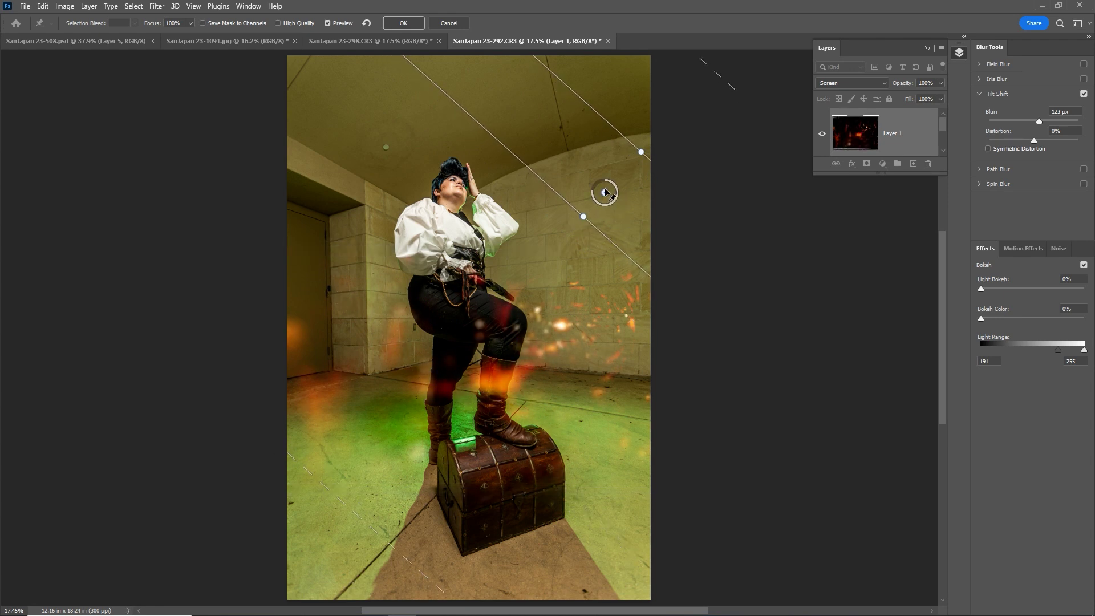
left_click_drag(606, 193, 583, 132)
Set Light Bokeh to 51% and Bokeh Color to 47%, adjust the light range, and apply the blur.
left_click_drag(980, 289, 1029, 289)
left_click_drag(981, 318, 1013, 318)
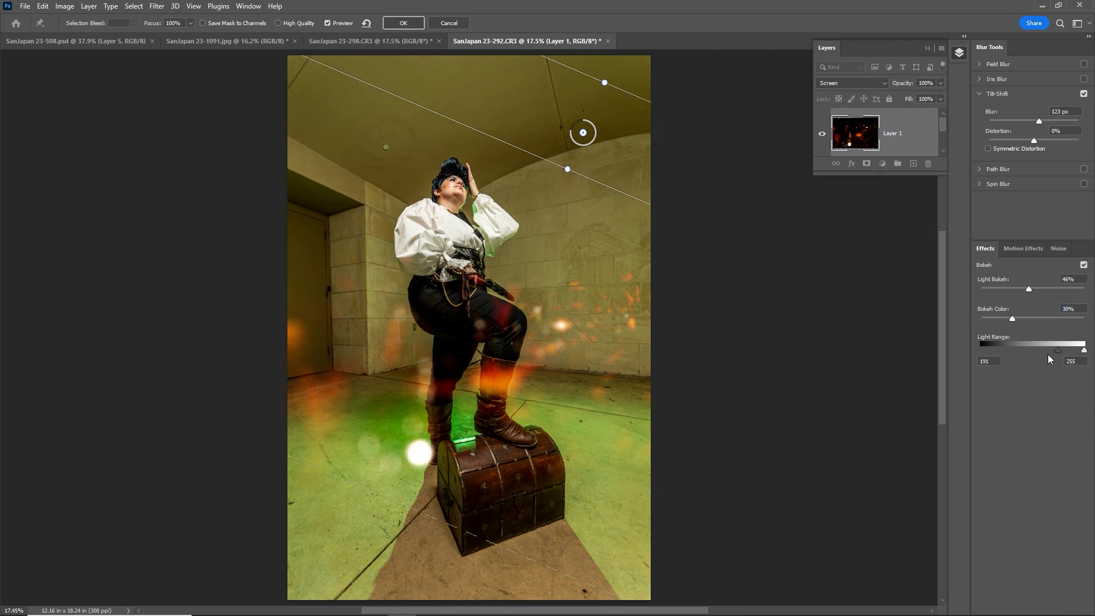
left_click_drag(1058, 349, 1001, 350)
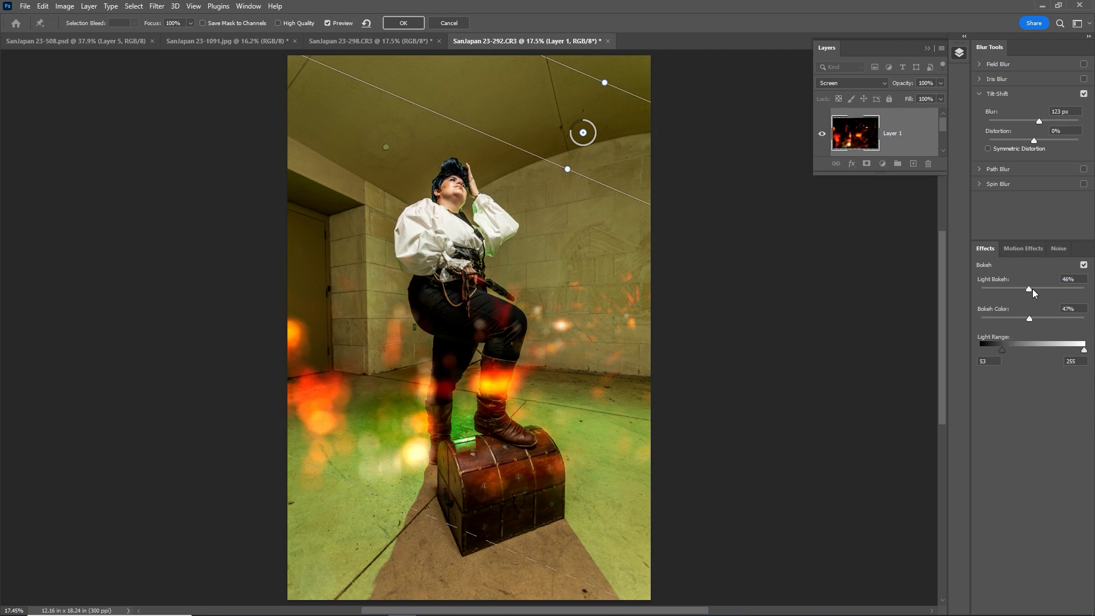
mouse_move(1030, 289)
left_mouse_down()
mouse_move(1044, 289)
mouse_move(1033, 288)
left_mouse_up()
left_click(1030, 318)
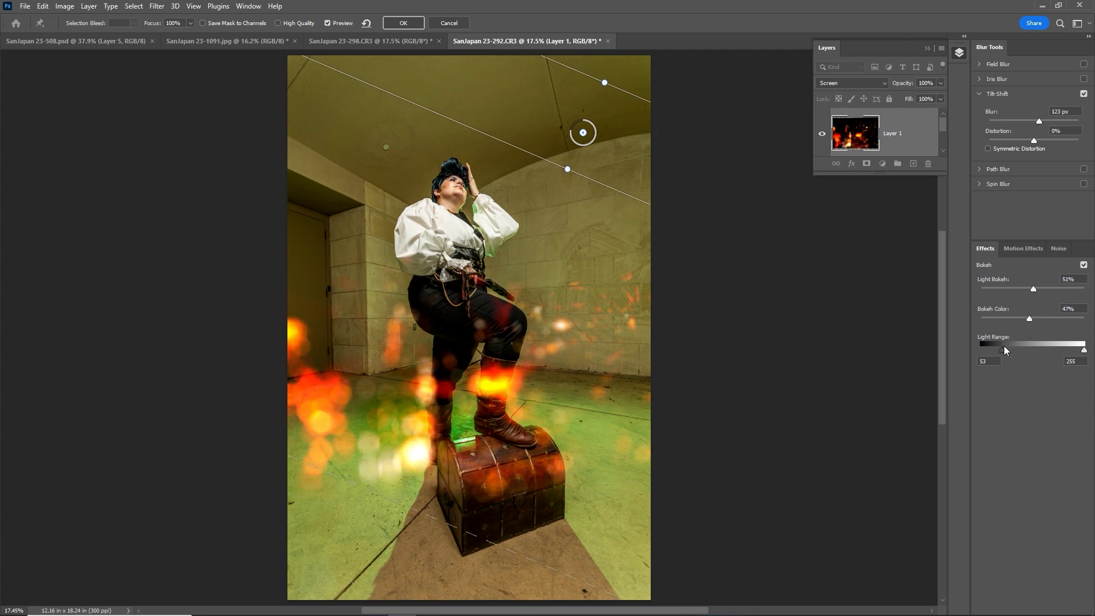
left_click_drag(1004, 348, 1015, 348)
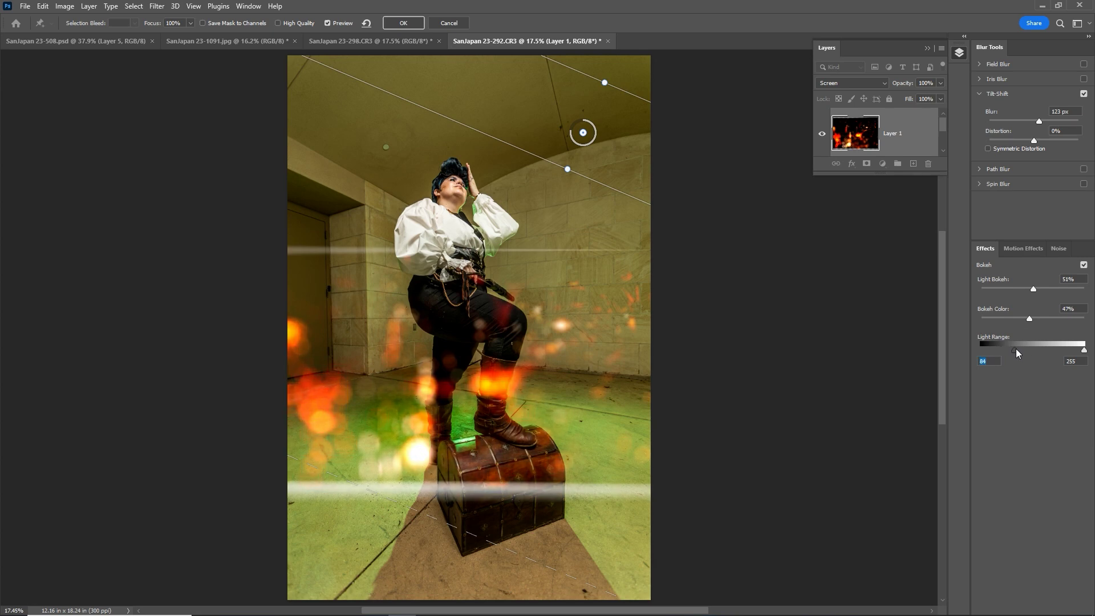
key("Return")
Open Hue/Saturation (Ctrl+U) on the bokeh overlay layer.
key("ctrl+u")
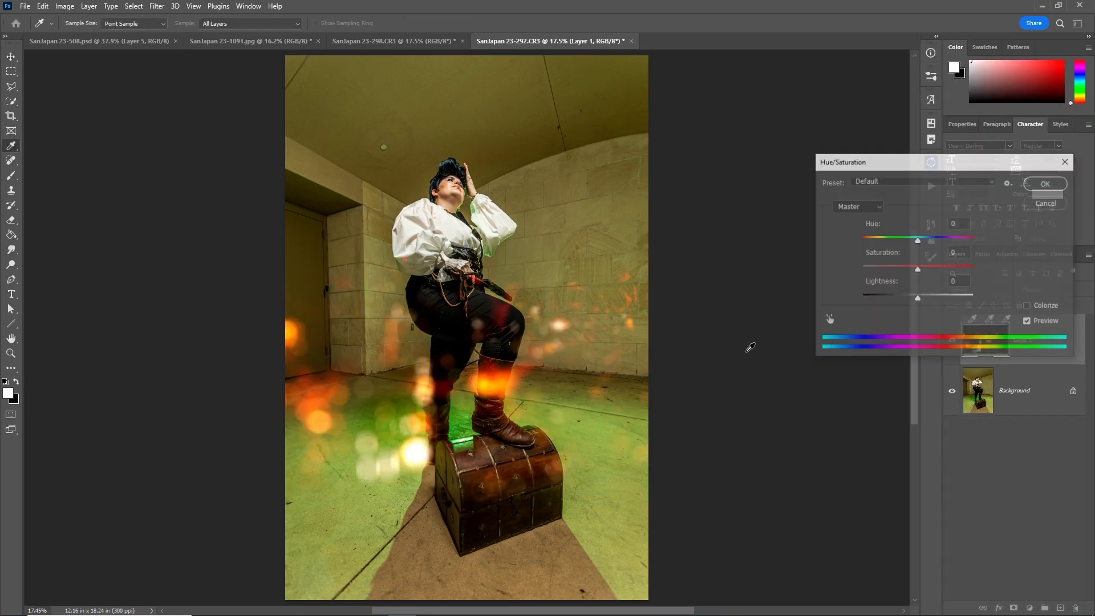